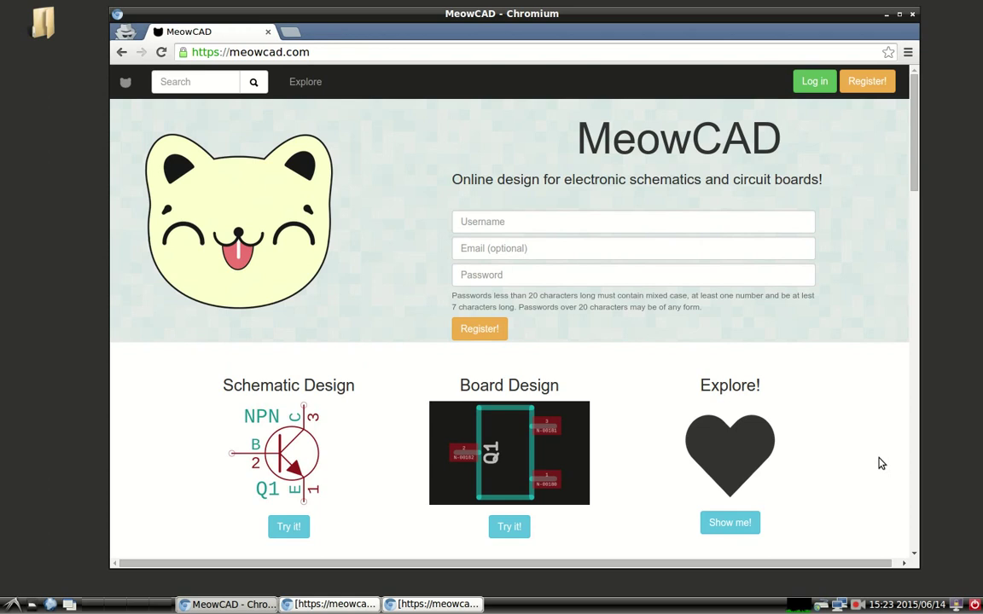
# - Log in to MeowCAD with the account username and password
pyautogui.scroll(-5, 831, 452)
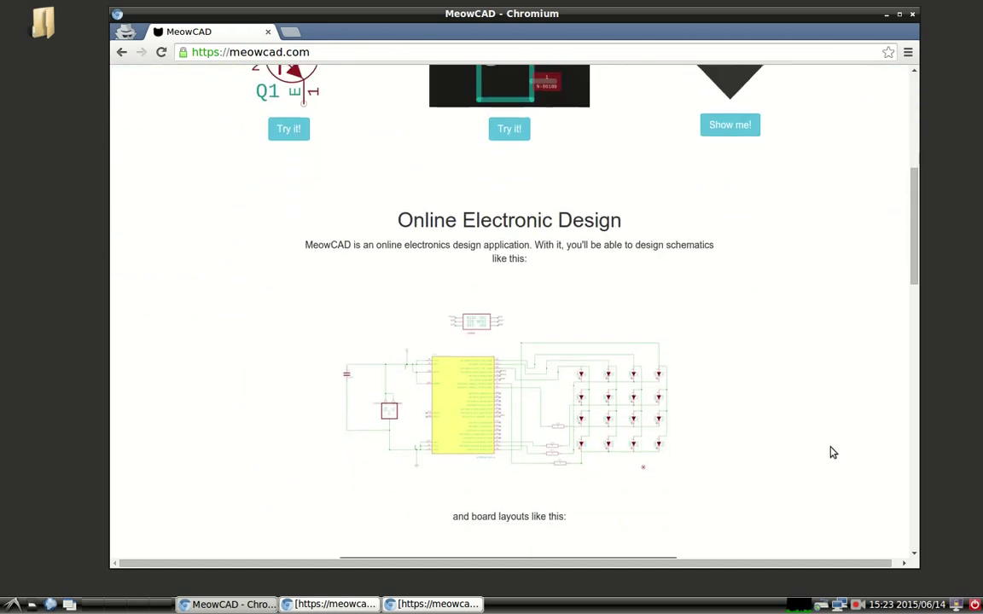
pyautogui.scroll(-3, 658, 345)
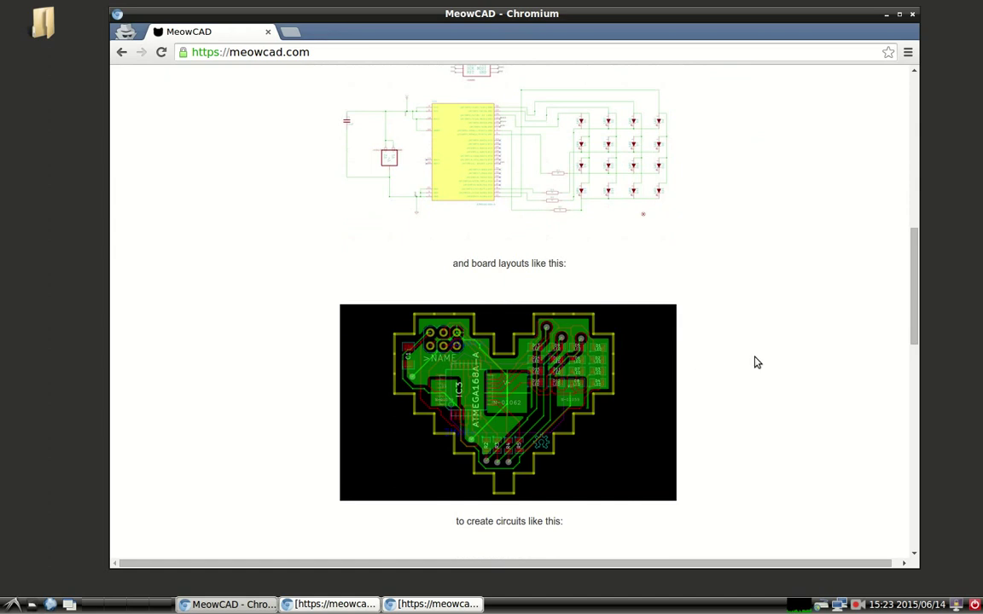
pyautogui.scroll(-4, 755, 362)
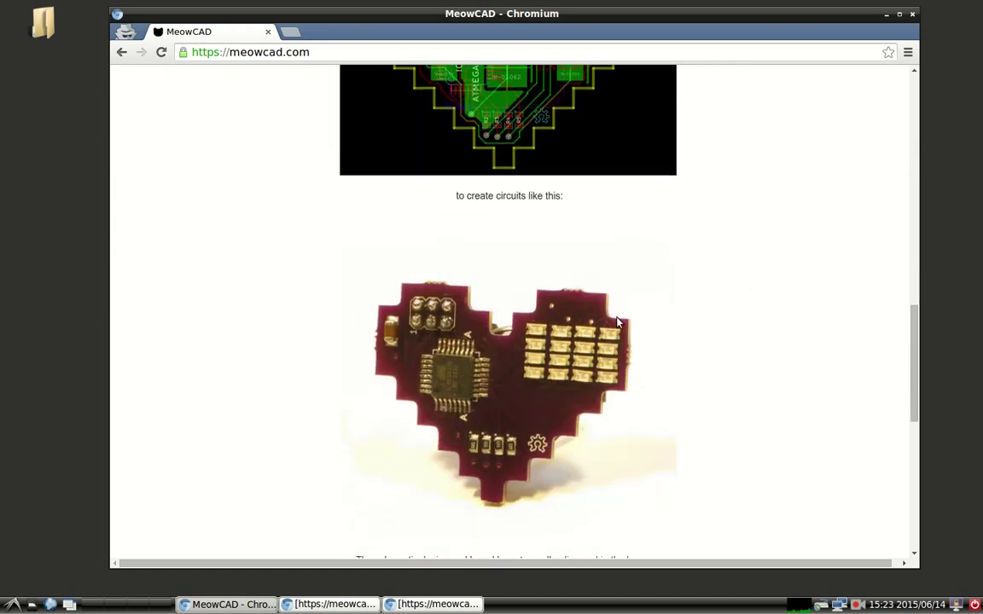
pyautogui.scroll(6, 660, 390)
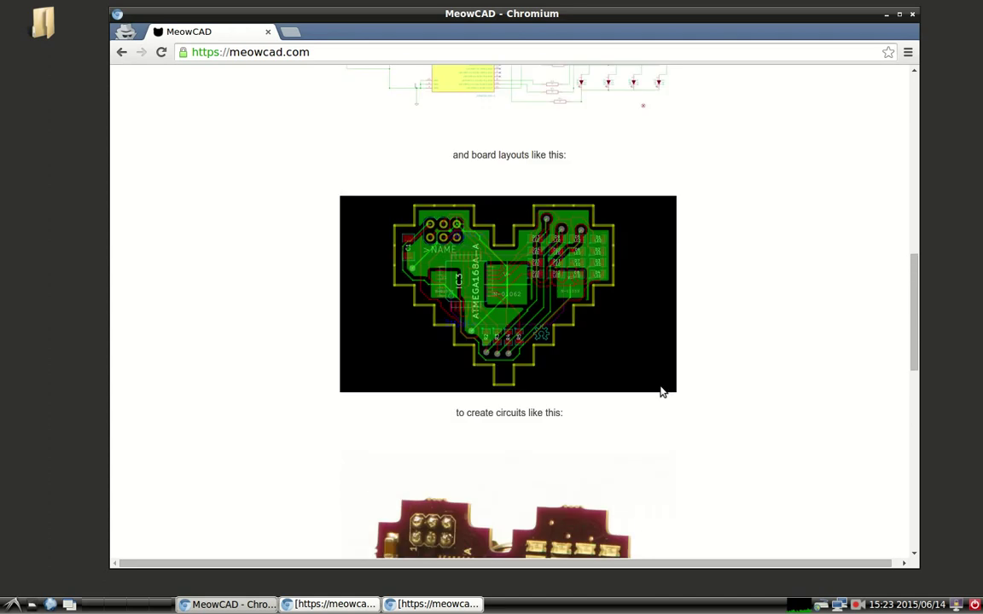
pyautogui.scroll(6, 659, 390)
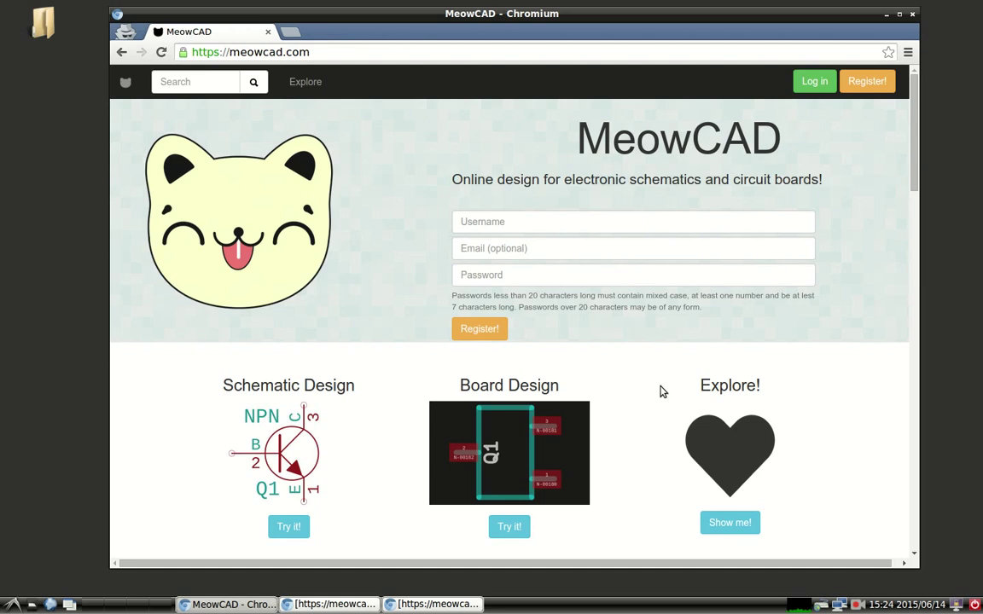
pyautogui.click(810, 81)
pyautogui.click(355, 236)
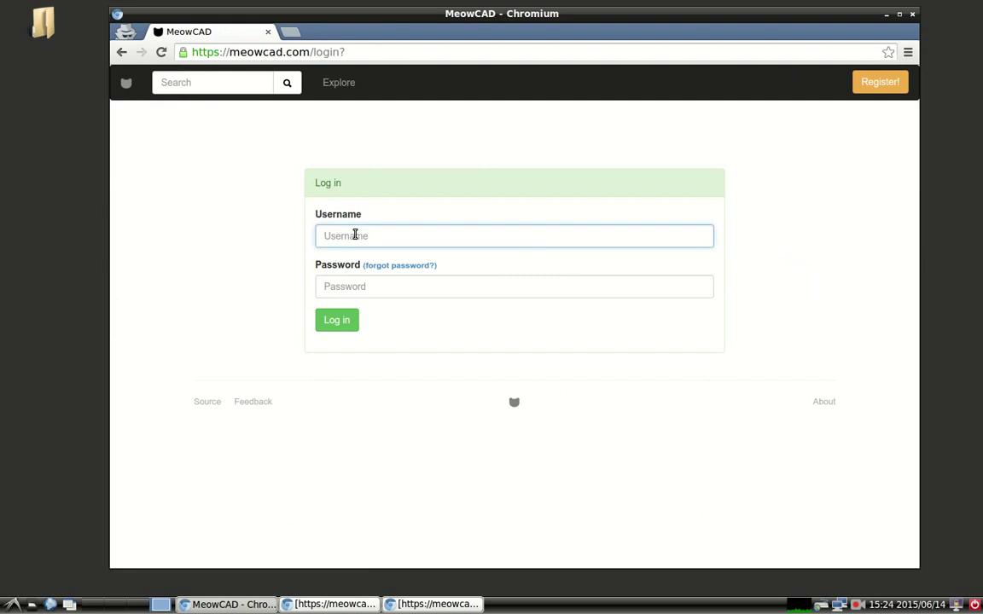
pyautogui.write('abe')
pyautogui.press('Tab')
pyautogui.write('********')
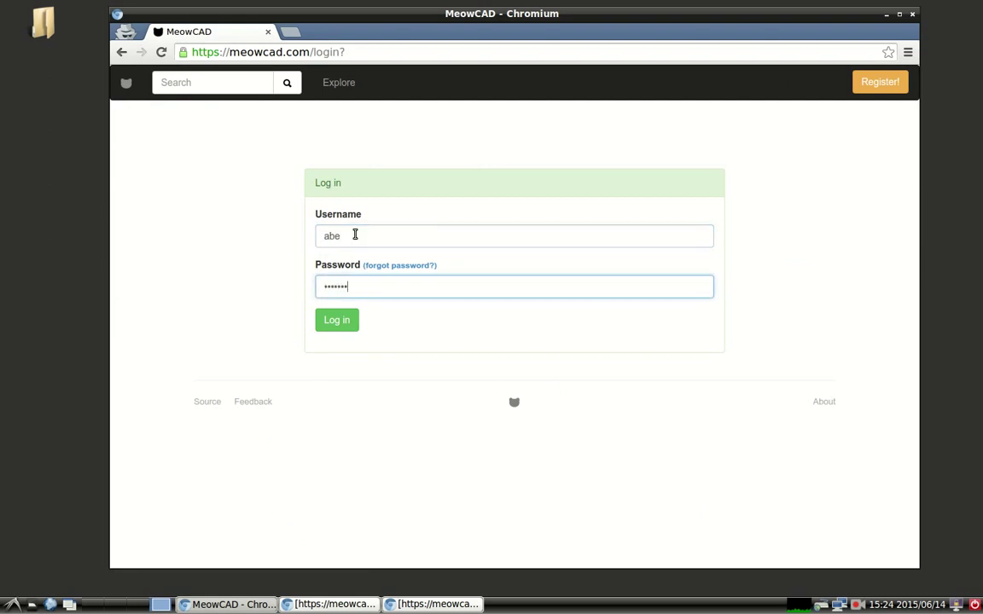
pyautogui.press('Return')
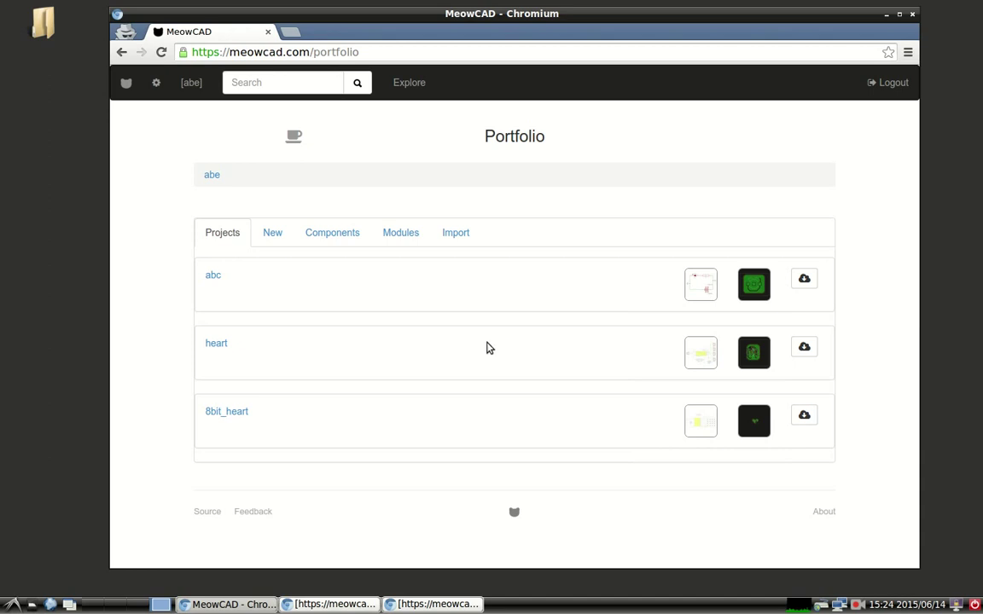
# - Create a new project named led-project
pyautogui.click(272, 236)
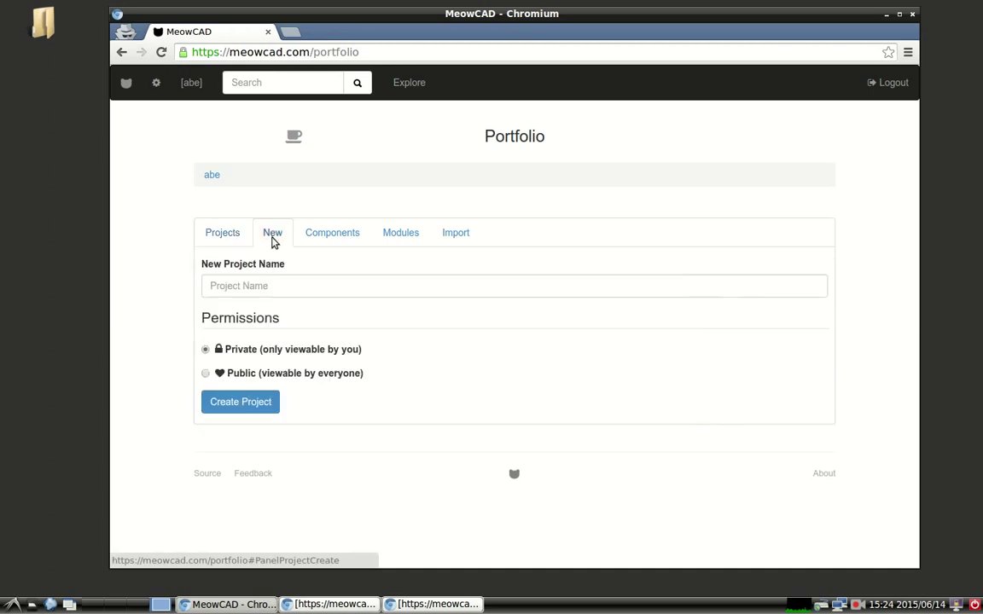
pyautogui.click(353, 287)
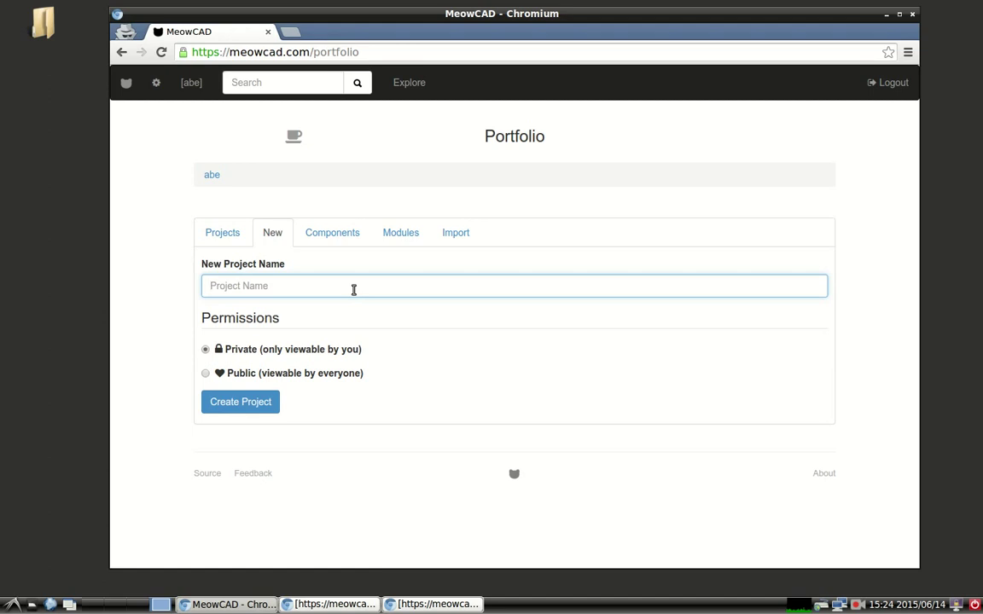
pyautogui.write('led-project')
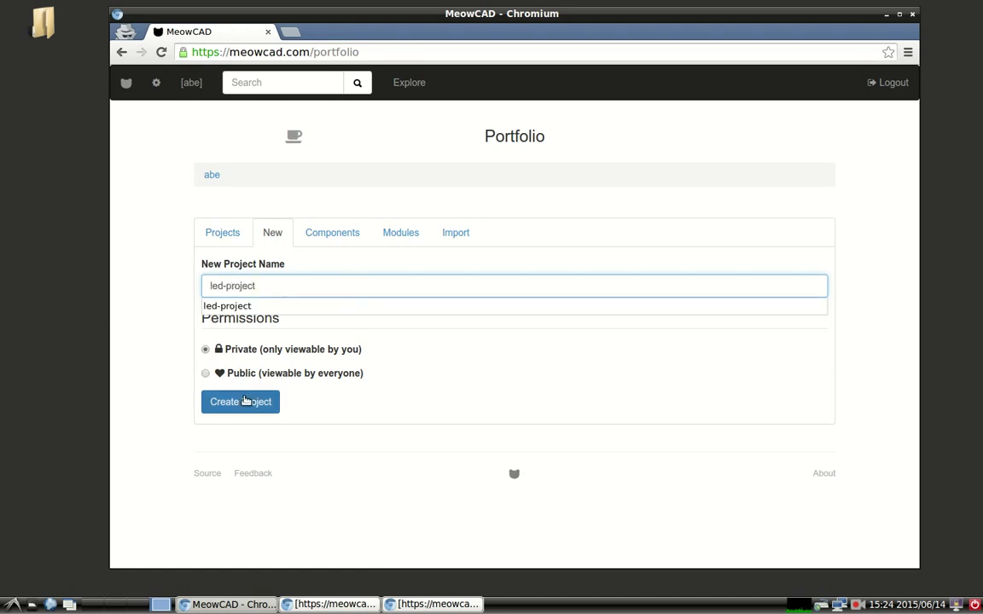
pyautogui.click(246, 401)
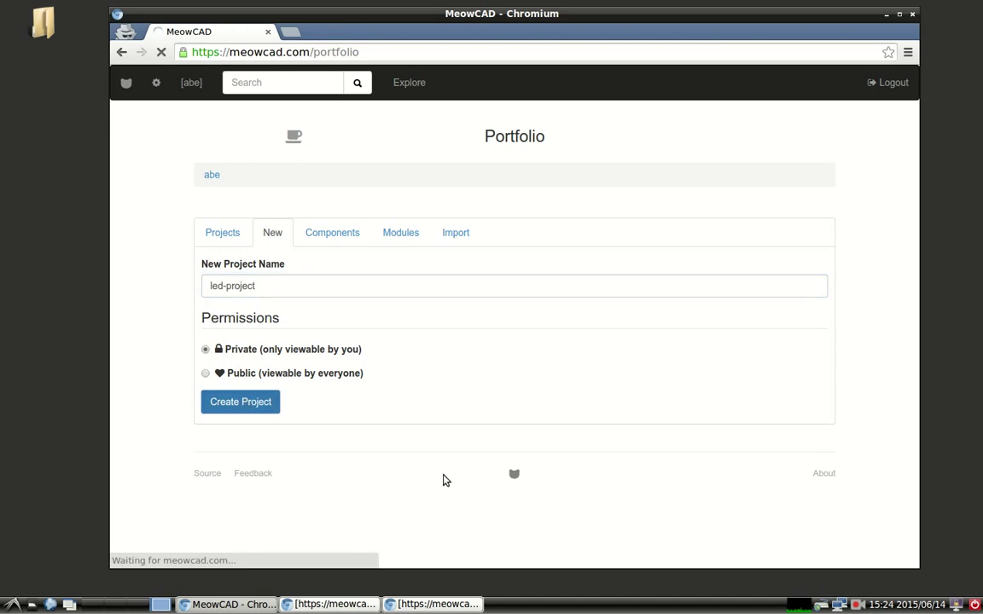
pyautogui.scroll(-2, 450, 425)
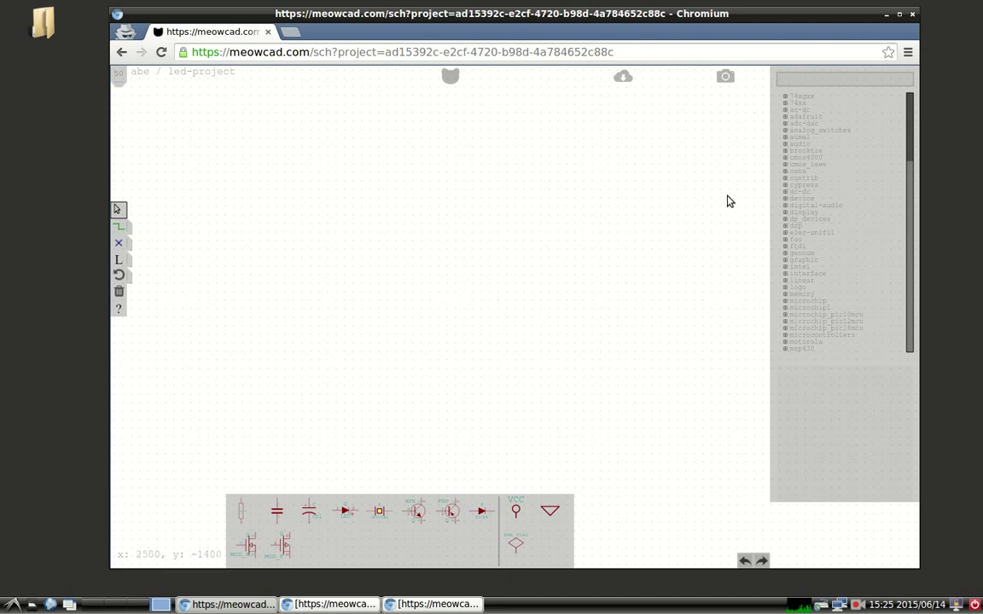
# - Preview the 74LS04 in the 74xx library, then place a resistor on the schematic
pyautogui.click(814, 104)
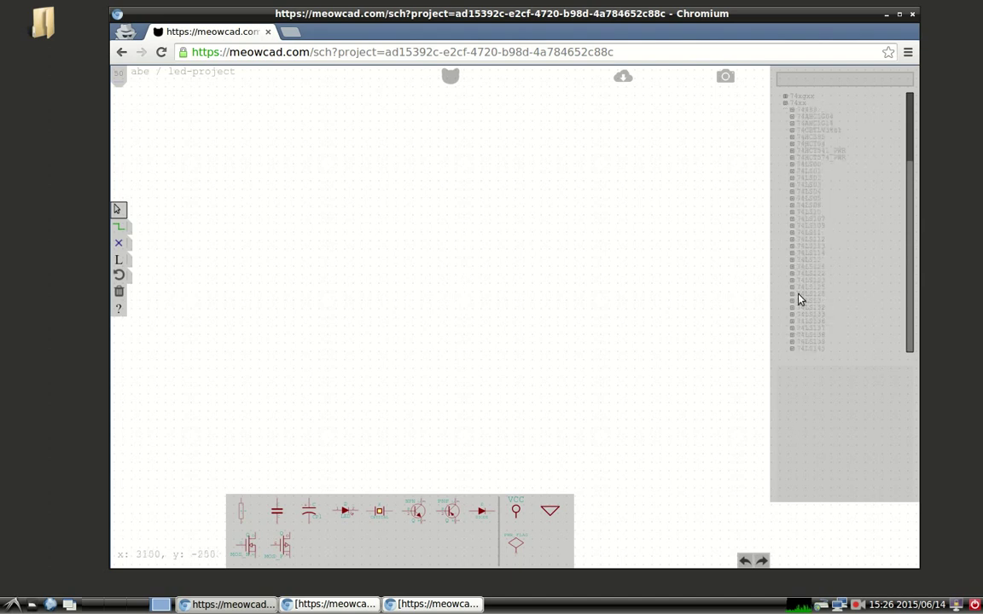
pyautogui.click(822, 192)
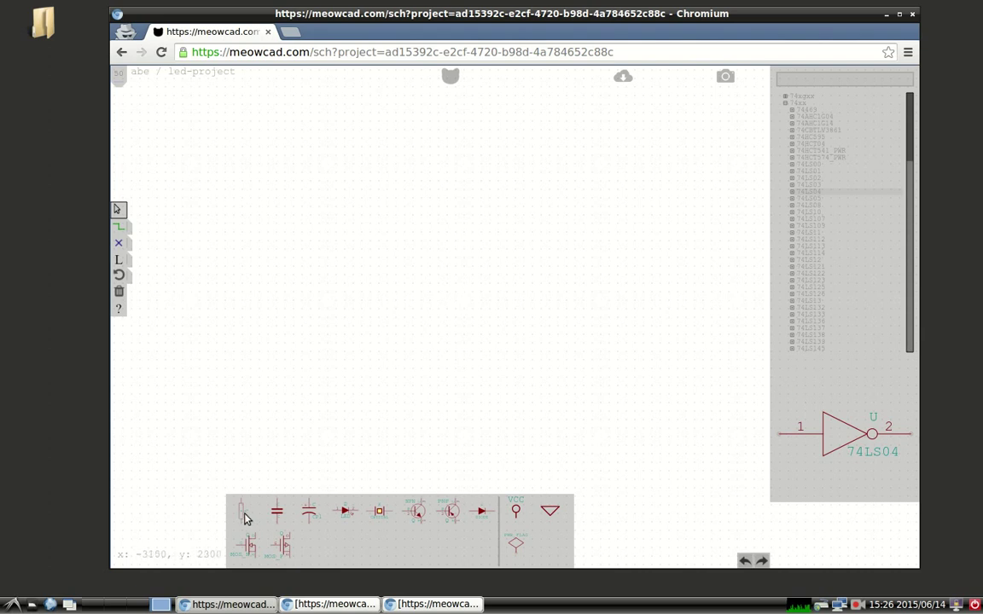
pyautogui.moveTo(241, 518); pyautogui.dragTo(468, 280)
pyautogui.scroll(-2, 366, 306)
pyautogui.scroll(1, 433, 270)
pyautogui.scroll(2, 461, 274)
pyautogui.scroll(-2, 364, 314)
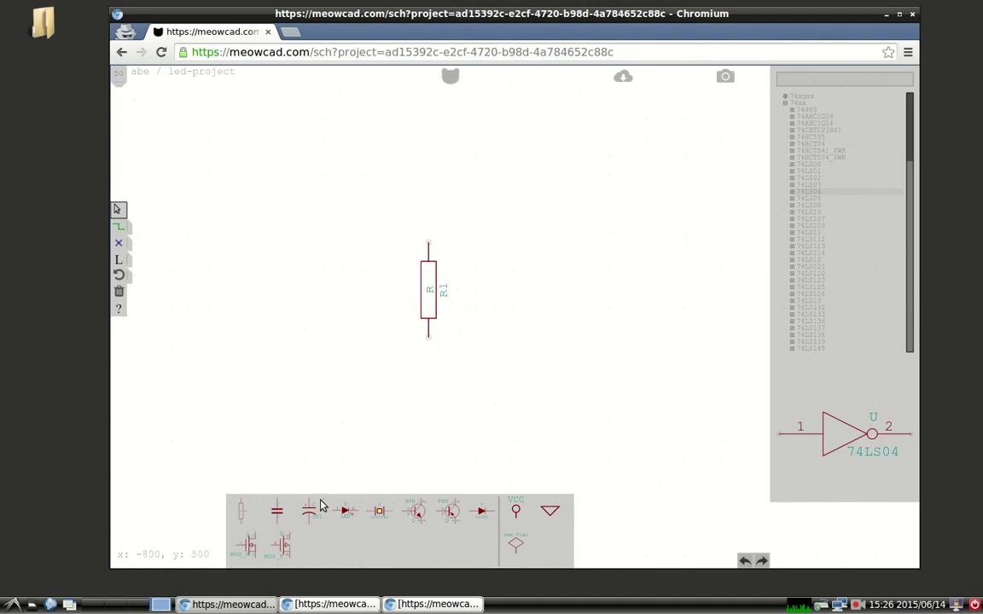
# - Place LED D1 rotated vertical, align R1 under it, and add VCC above
pyautogui.moveTo(345, 511); pyautogui.dragTo(494, 266)
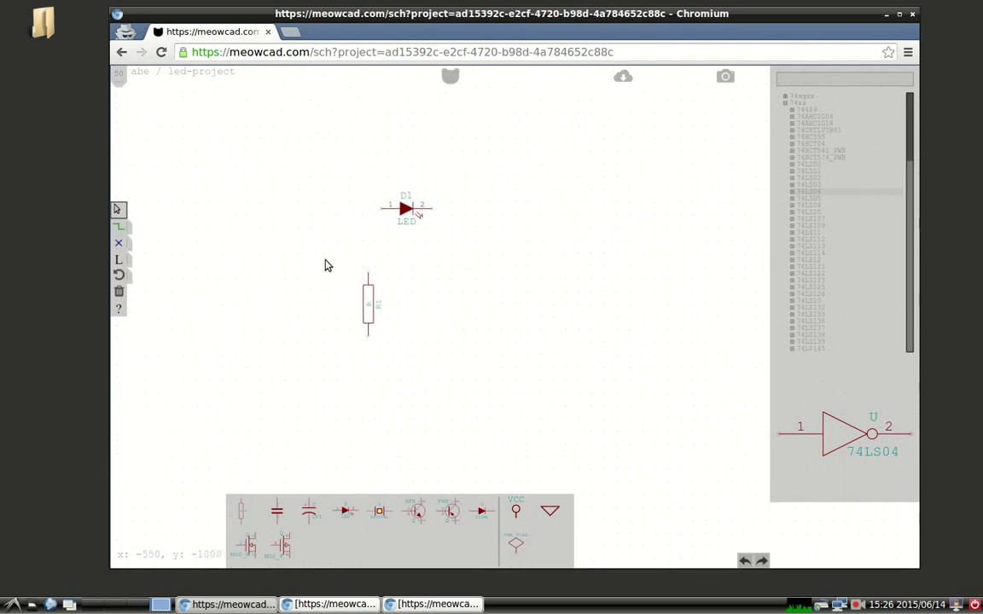
pyautogui.moveTo(325, 266); pyautogui.dragTo(386, 346)
pyautogui.press('r')
pyautogui.press('r')
pyautogui.press('r')
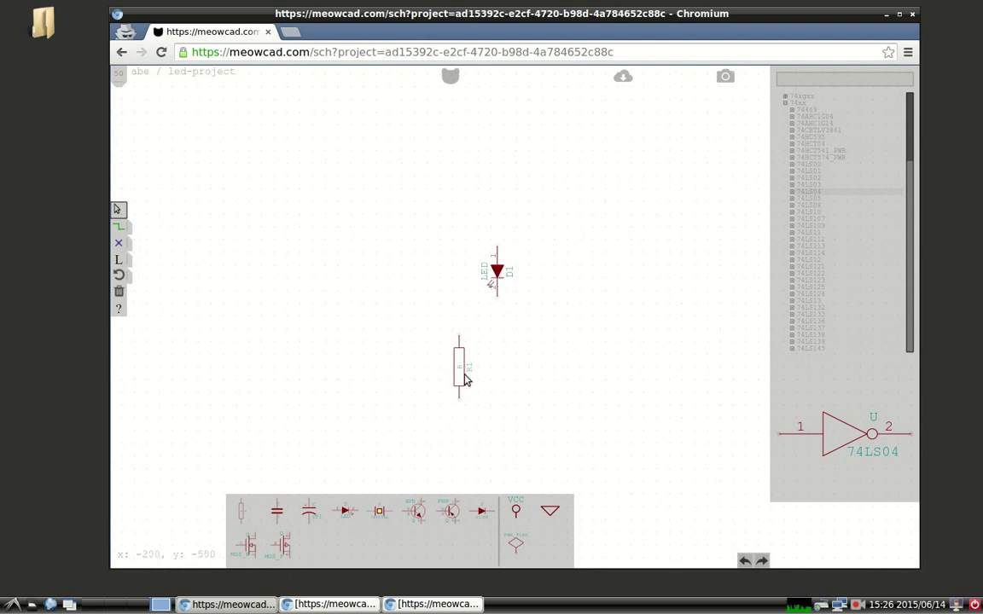
pyautogui.moveTo(464, 378); pyautogui.dragTo(490, 379)
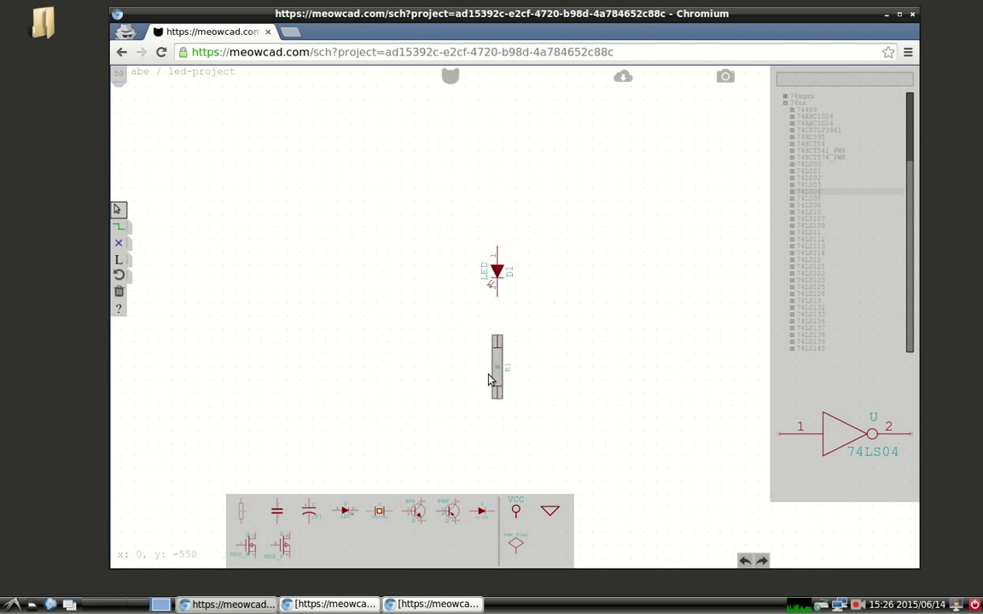
pyautogui.moveTo(515, 512); pyautogui.dragTo(499, 198)
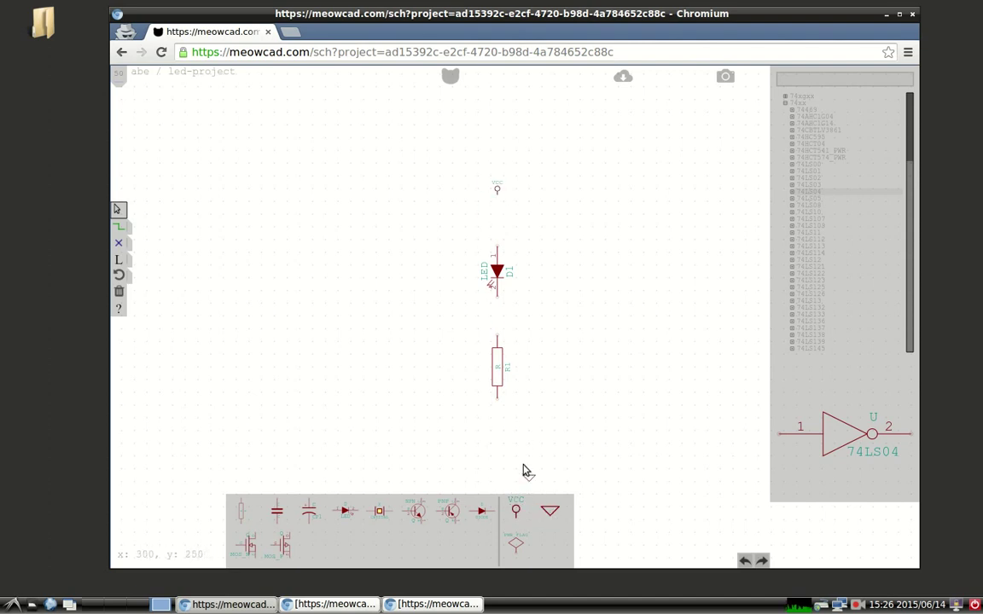
# - Put a ground symbol under R1 and an extra VCC and ground pair at left
pyautogui.click(498, 458)
pyautogui.scroll(-1, 525, 294)
pyautogui.moveTo(494, 403); pyautogui.dragTo(494, 382)
pyautogui.click(516, 510)
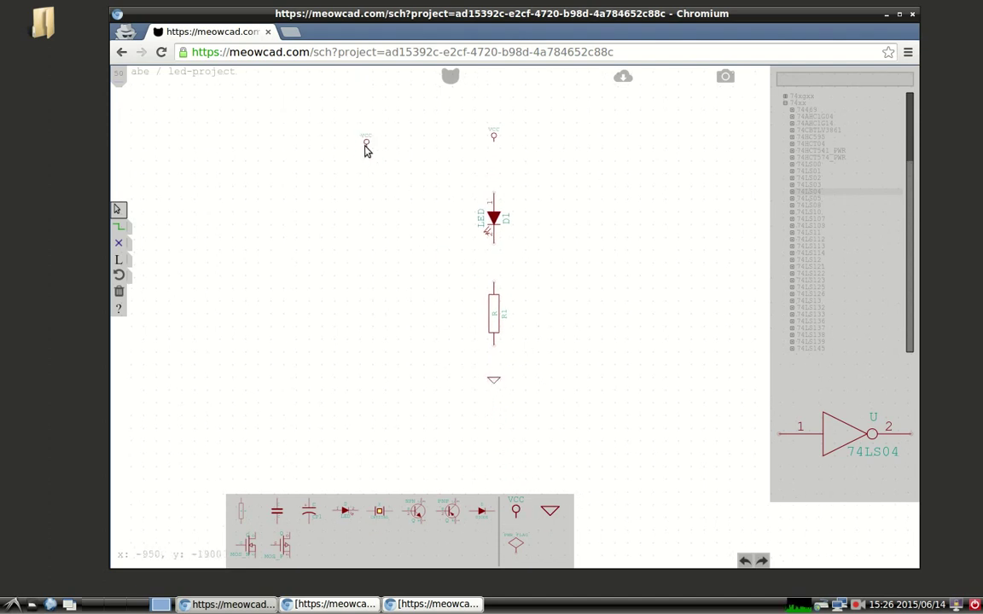
pyautogui.click(367, 145)
pyautogui.click(550, 513)
pyautogui.click(353, 331)
pyautogui.moveTo(402, 270); pyautogui.dragTo(431, 310)
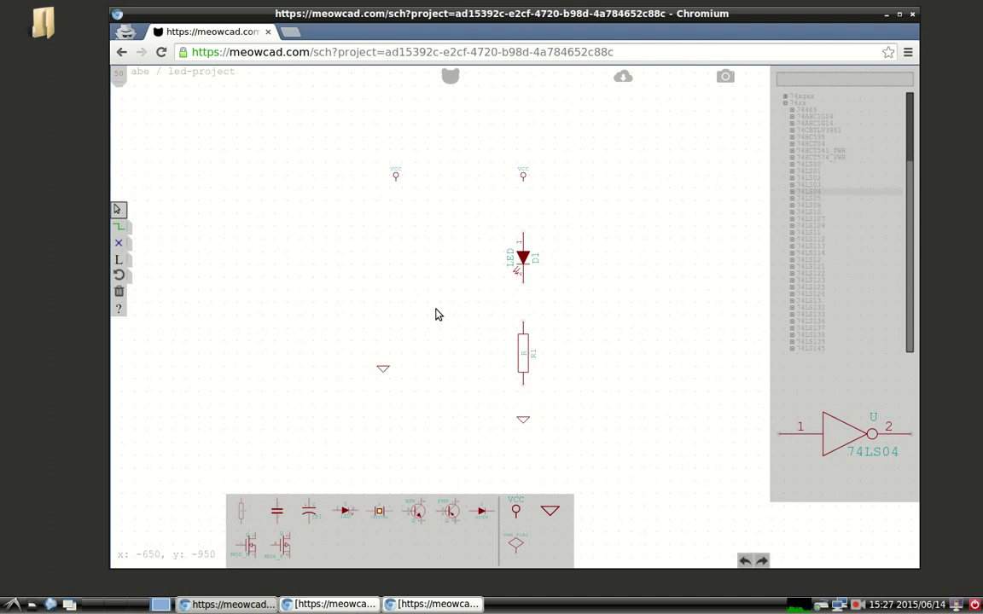
pyautogui.moveTo(382, 372); pyautogui.dragTo(389, 356)
pyautogui.moveTo(522, 181)
pyautogui.mouseDown()
pyautogui.moveTo(525, 454)
pyautogui.moveTo(537, 228)
pyautogui.mouseUp()
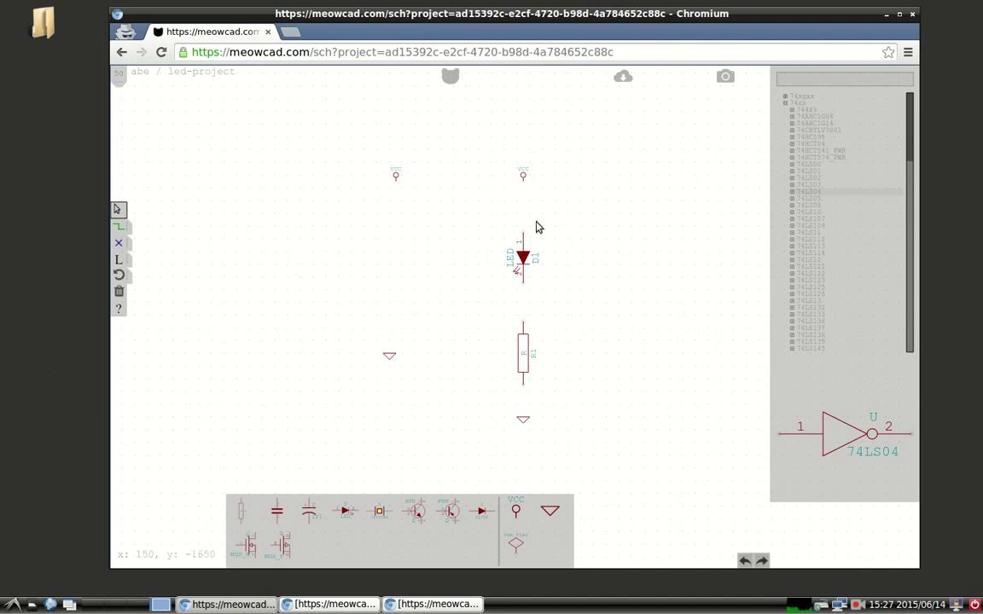
# - Wire the VCC pin to LED pin 1
pyautogui.click(118, 228)
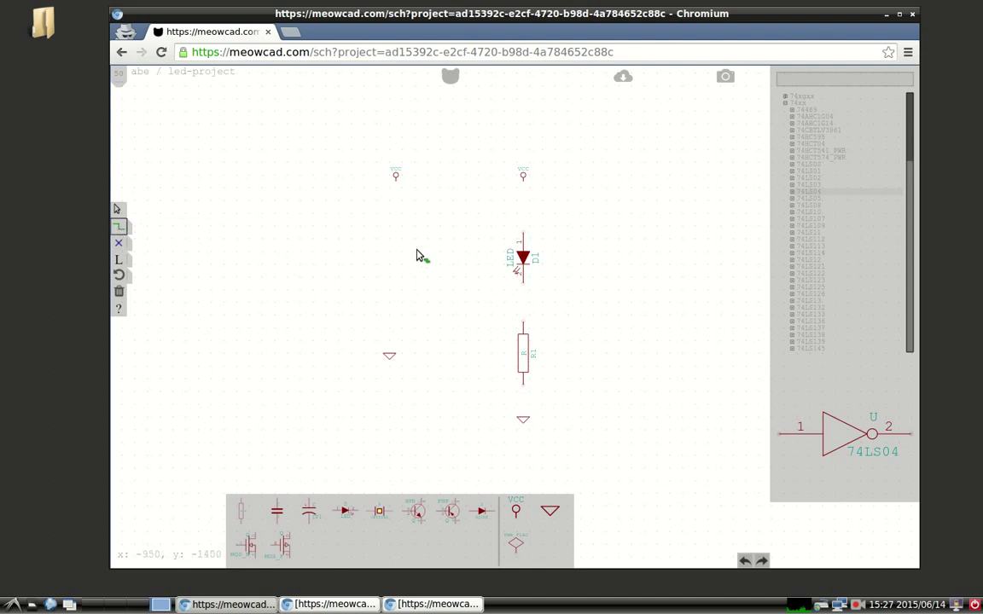
pyautogui.scroll(1, 526, 210)
pyautogui.scroll(3, 527, 210)
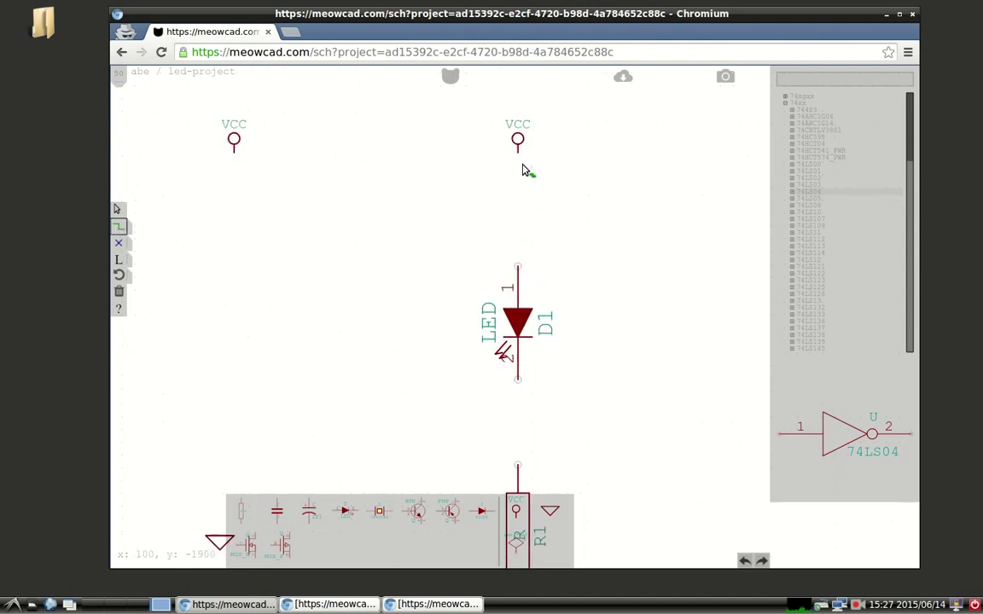
pyautogui.click(517, 166)
pyautogui.click(518, 267)
# - Wire the LED's lower pin to R1's top pin
pyautogui.moveTo(582, 414); pyautogui.dragTo(585, 257)
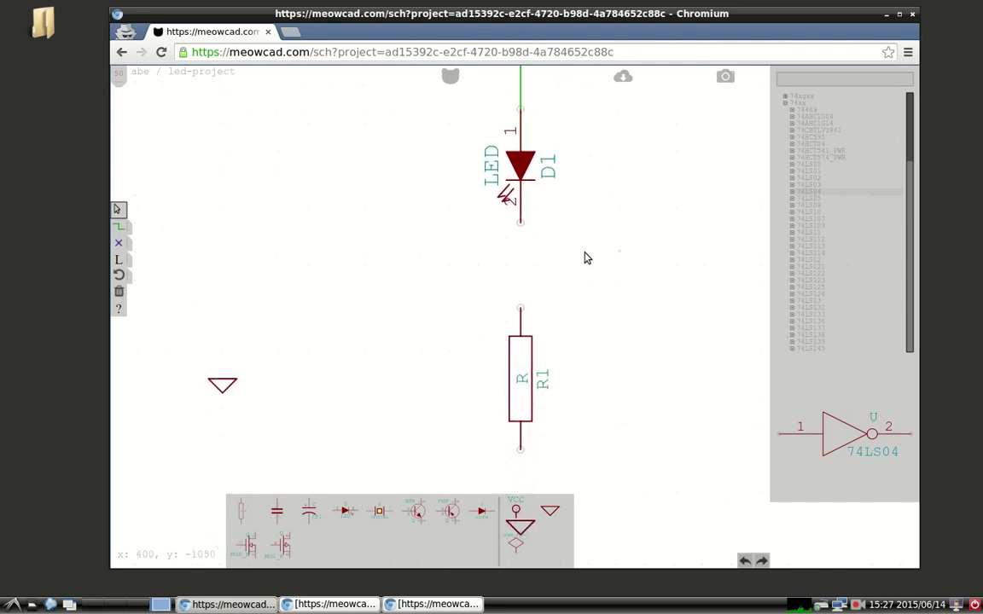
pyautogui.click(119, 227)
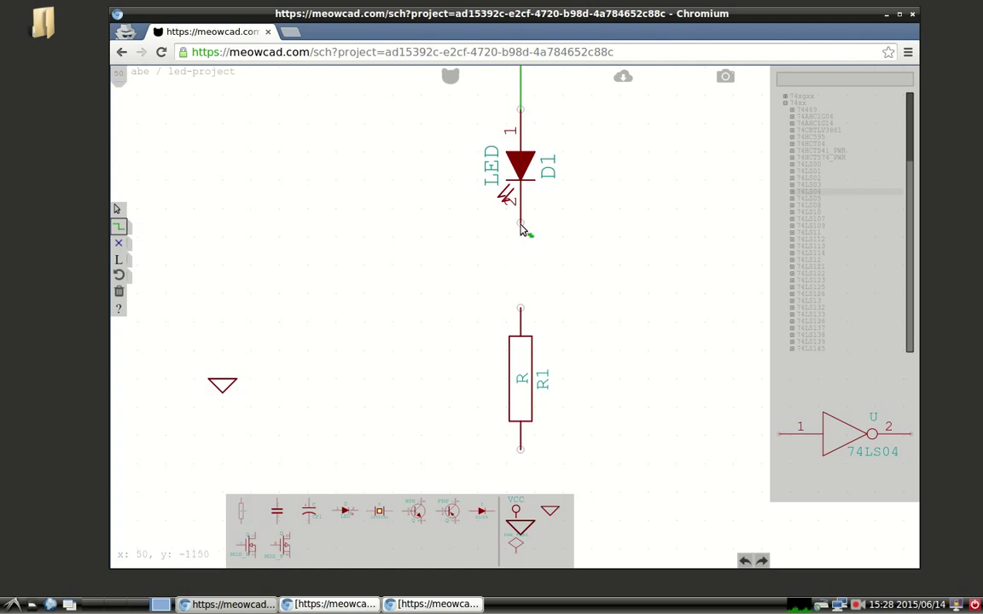
pyautogui.click(521, 223)
pyautogui.click(521, 305)
# - Wire R1's lower pin to the ground symbol and reframe the circuit
pyautogui.moveTo(625, 366); pyautogui.dragTo(630, 175)
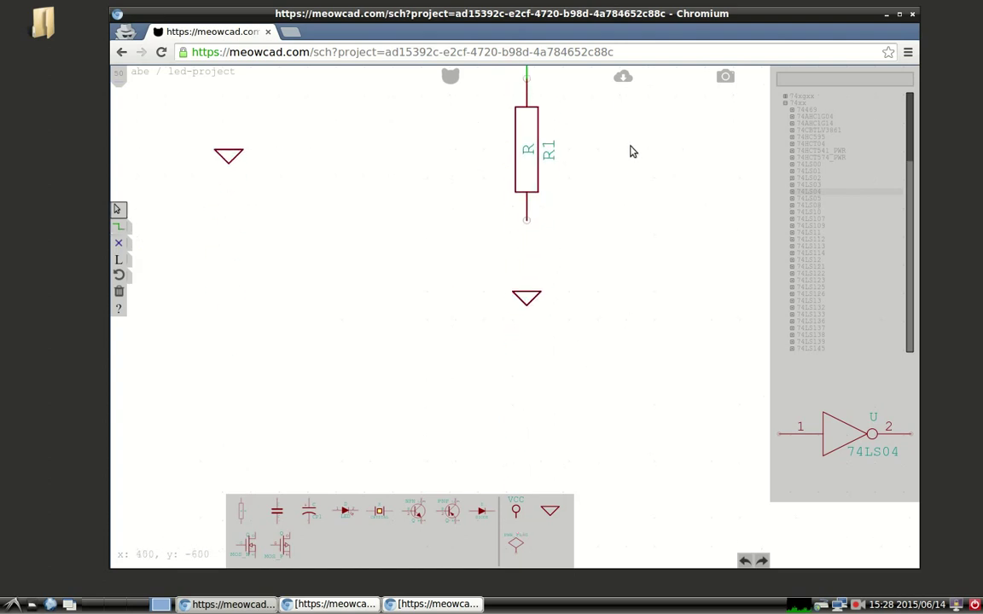
pyautogui.click(526, 220)
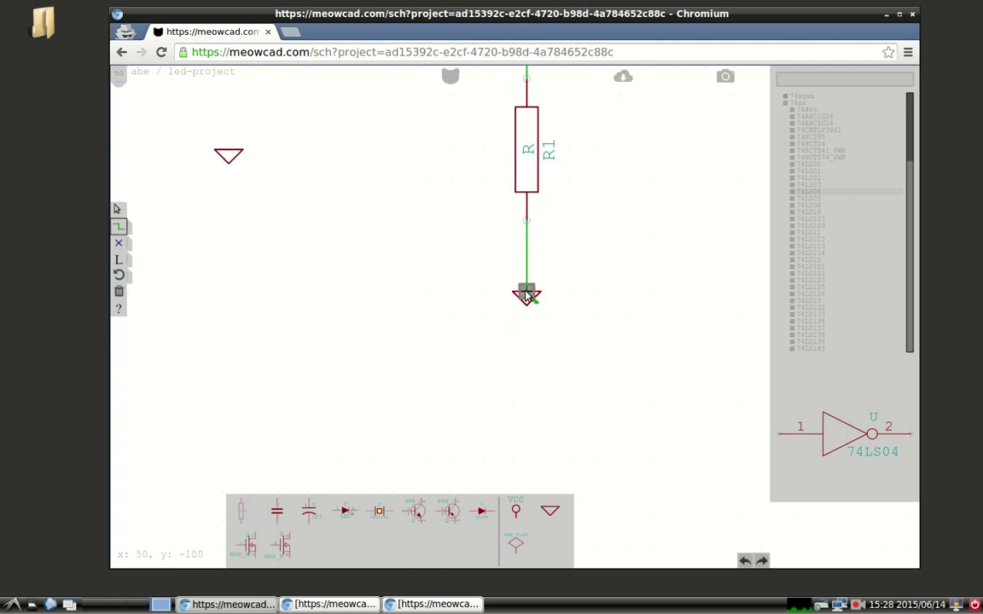
pyautogui.click(526, 292)
pyautogui.moveTo(364, 191); pyautogui.dragTo(392, 274)
pyautogui.scroll(-3, 392, 274)
pyautogui.moveTo(401, 211); pyautogui.dragTo(407, 301)
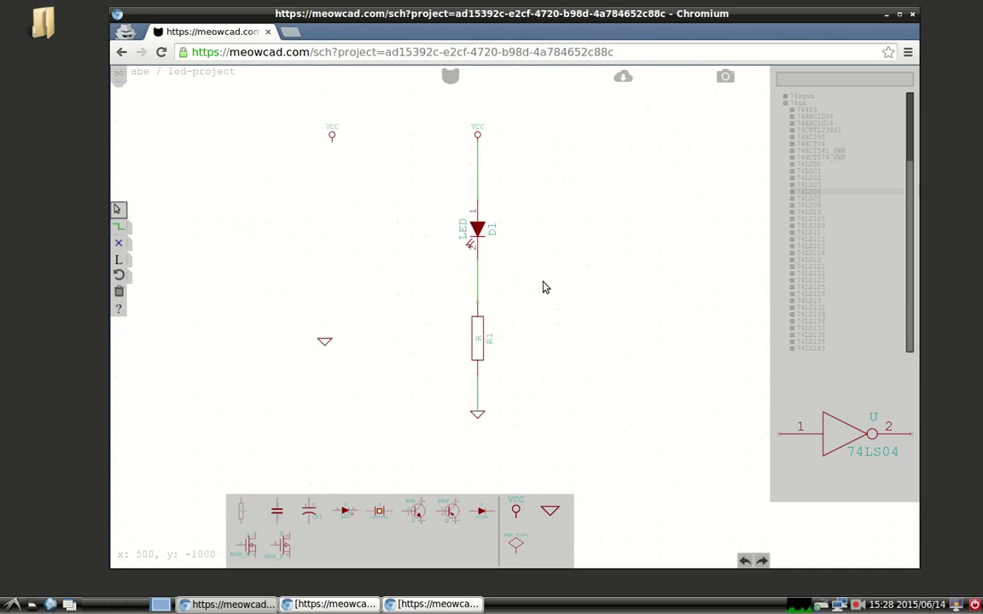
# - Search the parts library for cr2 and preview the adafruit CR2032THM battery holder
pyautogui.click(798, 104)
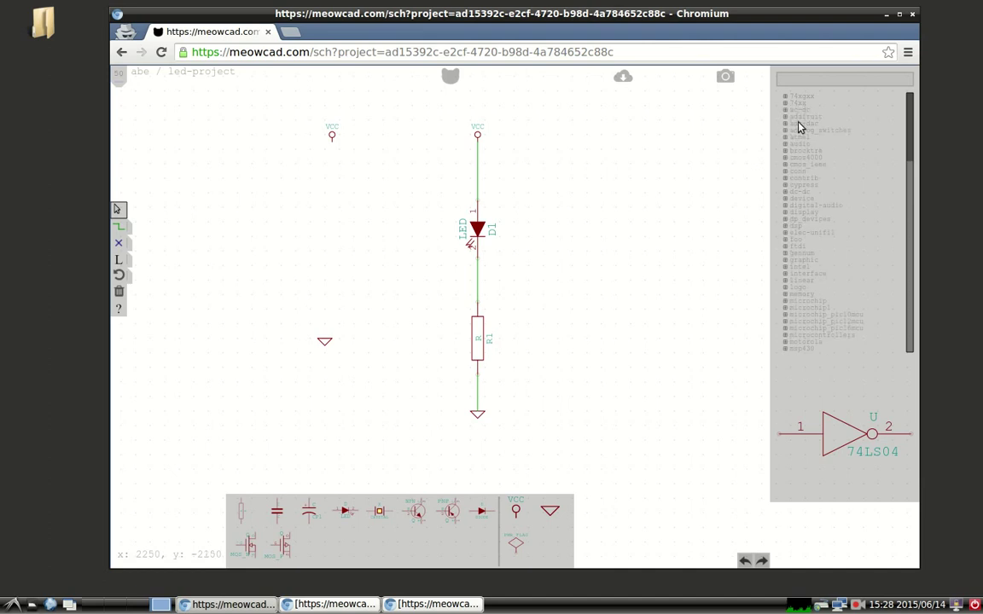
pyautogui.click(821, 79)
pyautogui.write('cr2032')
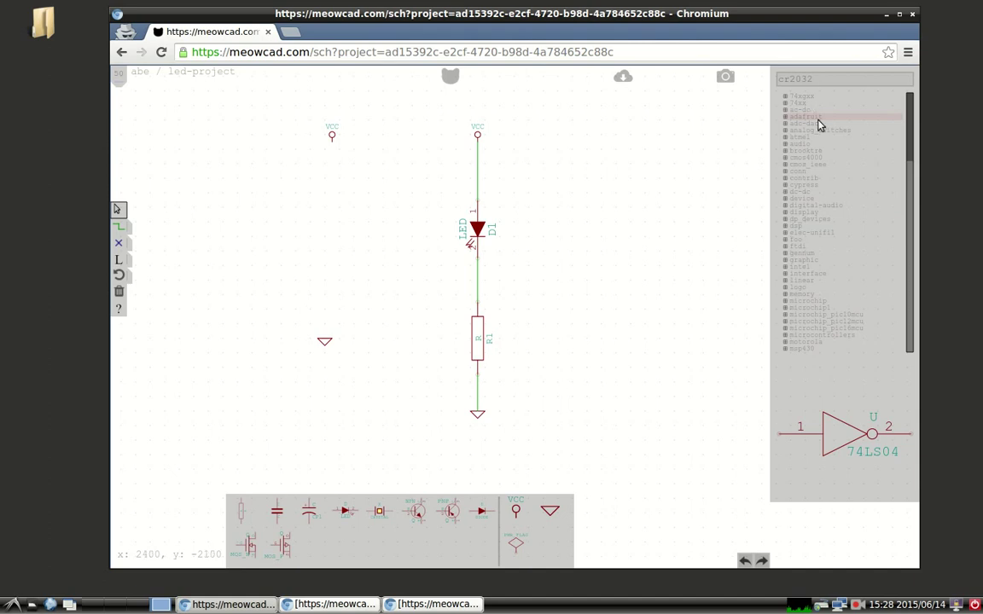
pyautogui.click(817, 118)
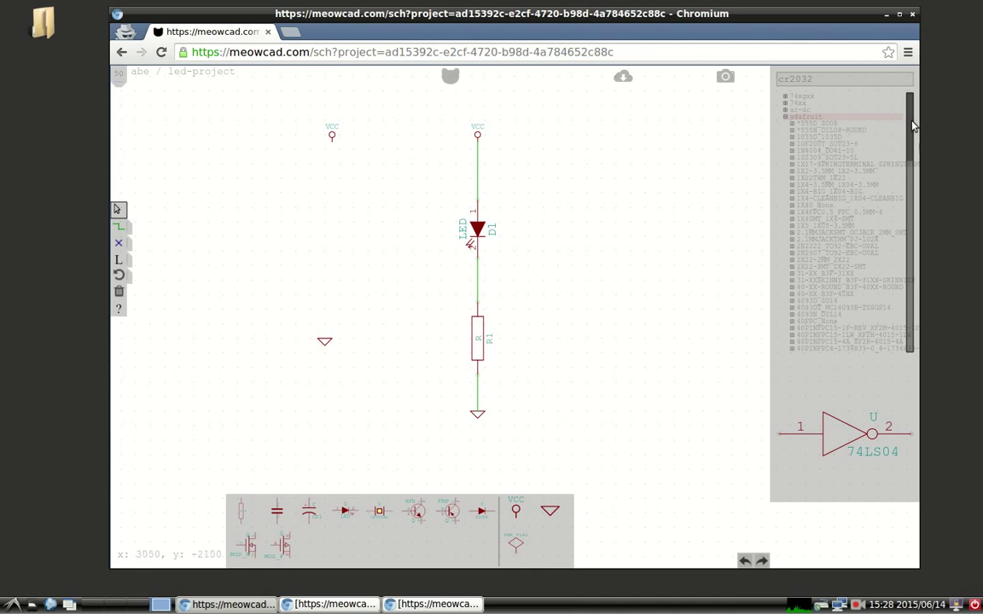
pyautogui.moveTo(912, 126); pyautogui.dragTo(908, 202)
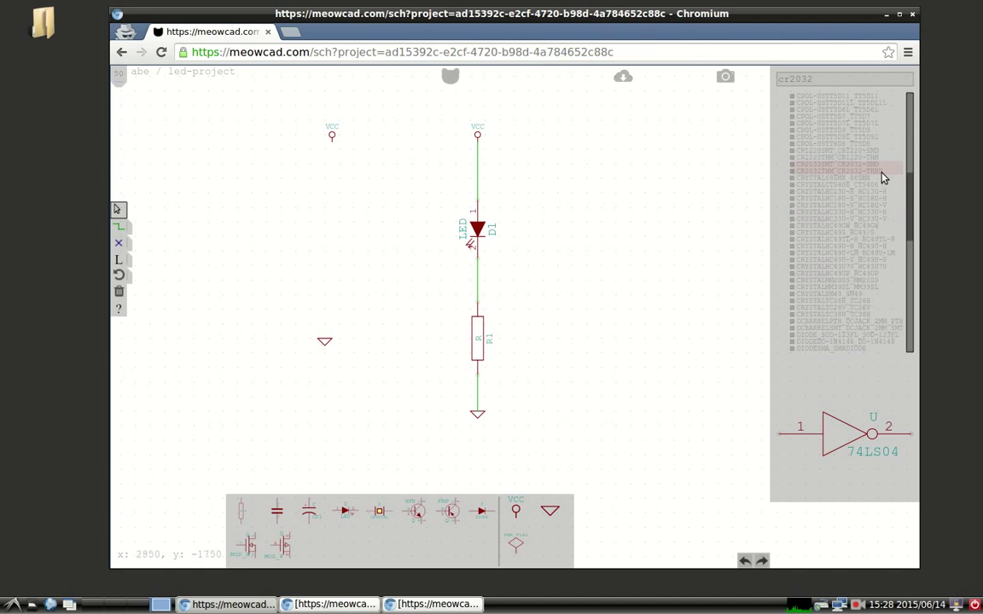
pyautogui.click(882, 173)
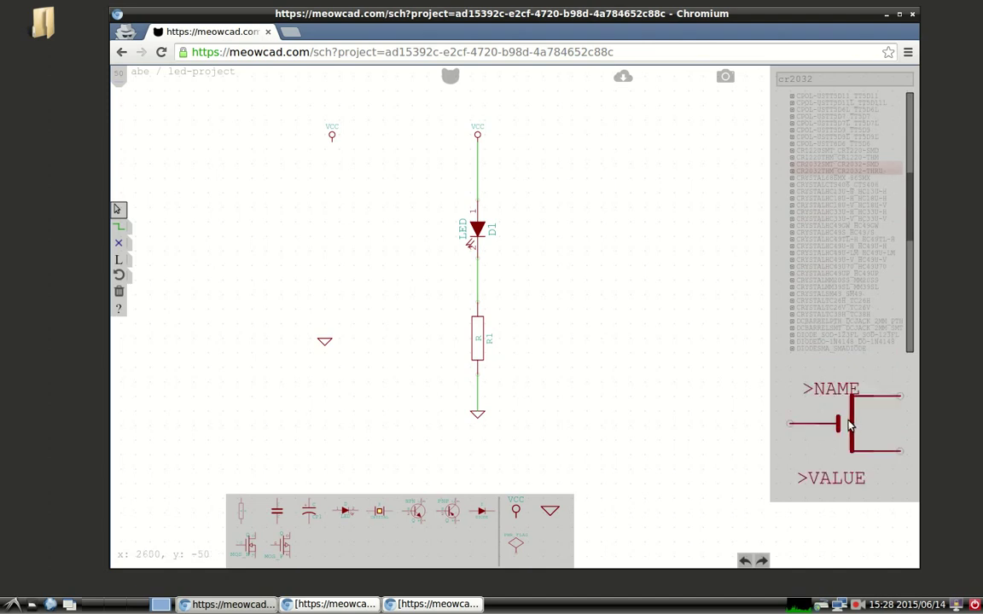
# - Place the rotated CR2032 battery left of the LED circuit, between the left VCC and ground
pyautogui.moveTo(848, 425); pyautogui.dragTo(324, 240)
pyautogui.press('r')
pyautogui.press('r')
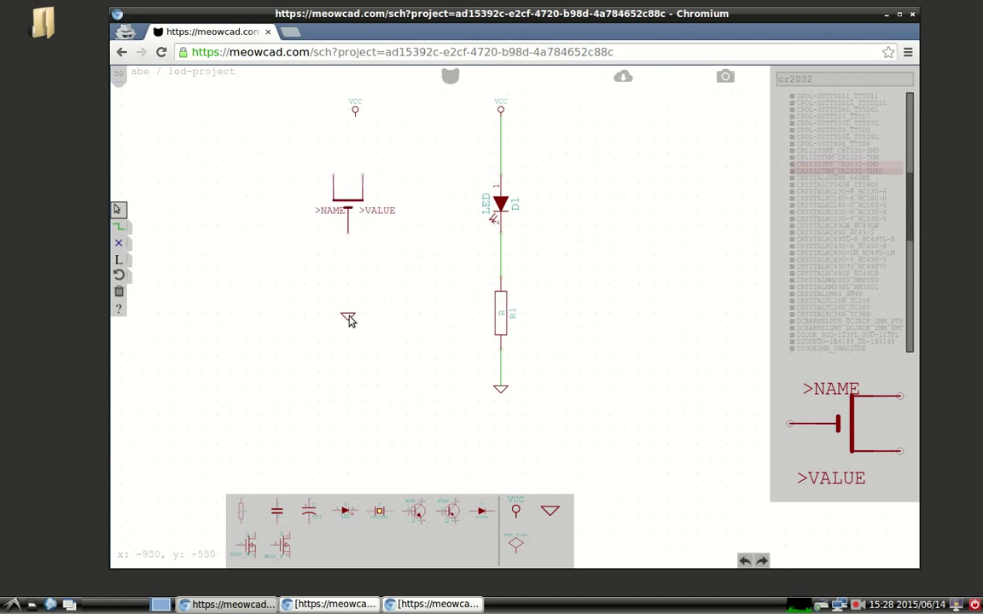
pyautogui.moveTo(345, 316); pyautogui.dragTo(346, 275)
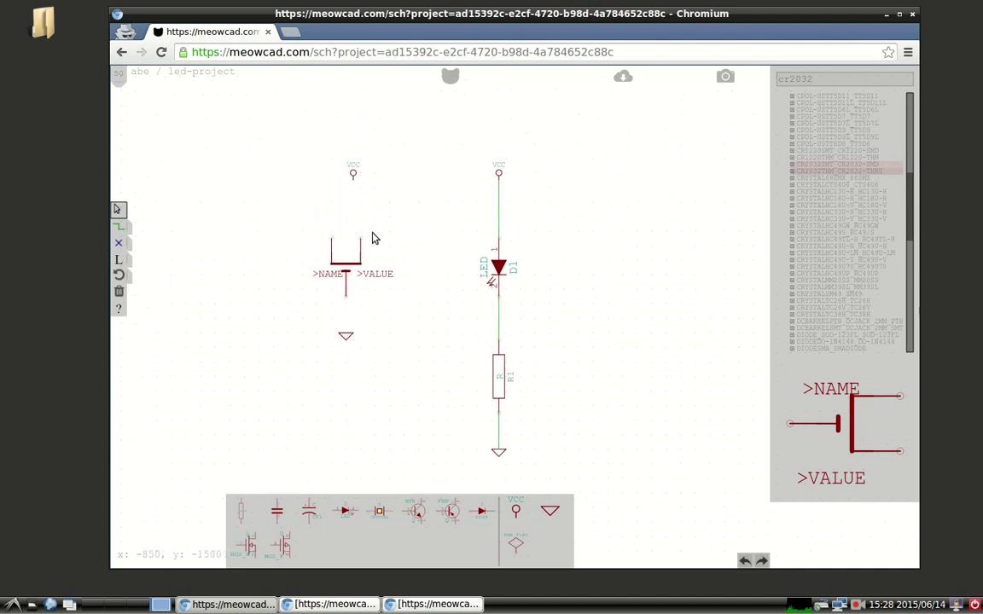
pyautogui.moveTo(353, 173); pyautogui.dragTo(359, 190)
pyautogui.scroll(3, 405, 204)
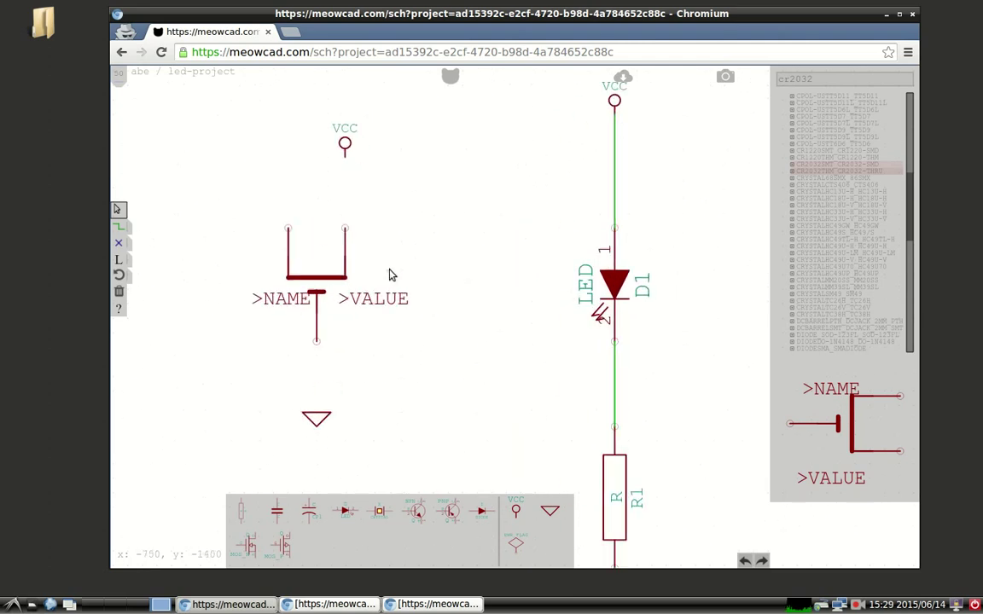
# - Wire the battery to VCC and ground, and mark its left terminal no-connect
pyautogui.click(344, 227)
pyautogui.click(345, 145)
pyautogui.click(317, 342)
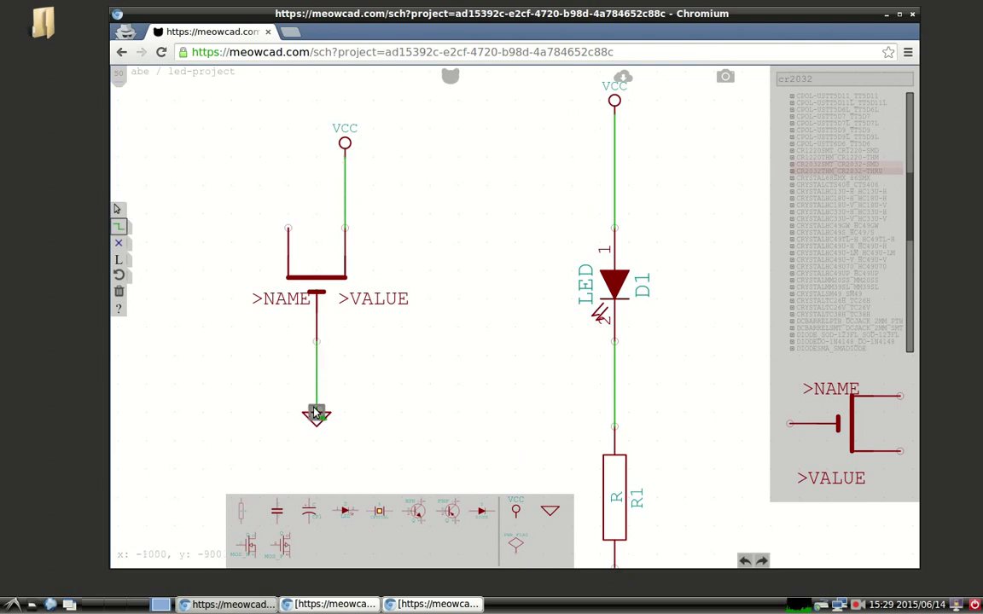
pyautogui.click(314, 416)
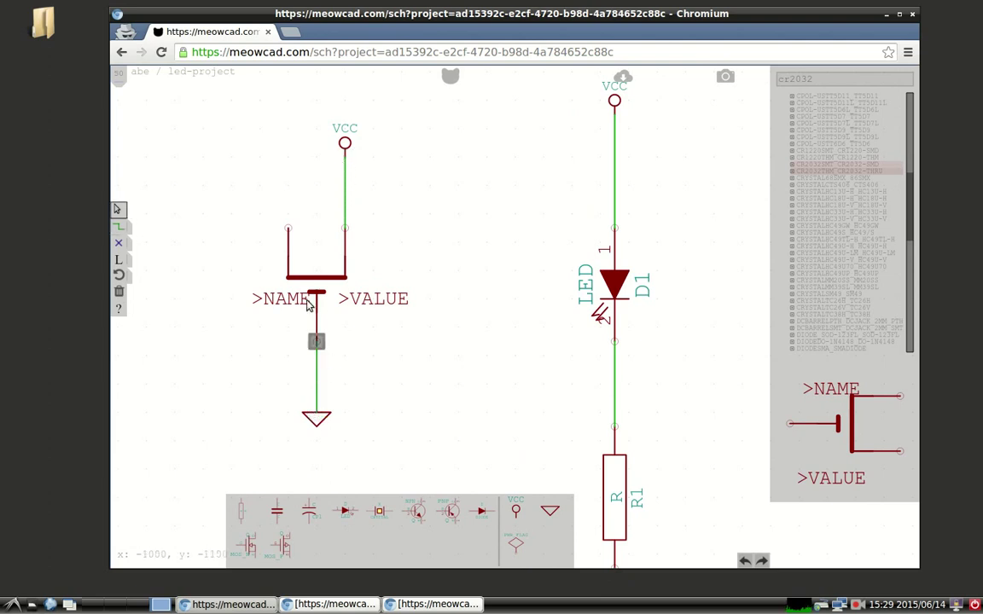
pyautogui.click(118, 242)
pyautogui.click(288, 230)
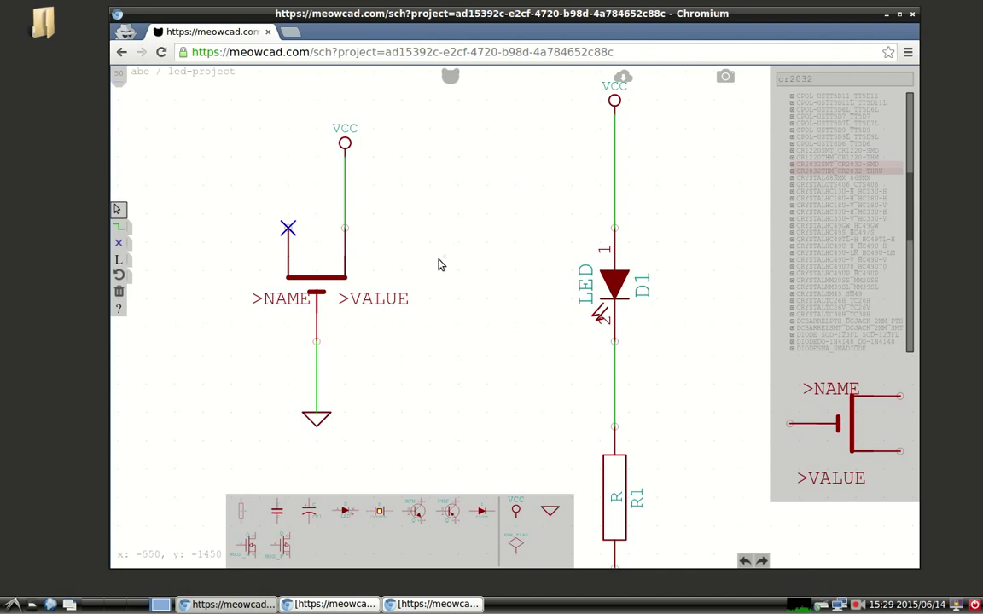
pyautogui.scroll(-2, 461, 256)
pyautogui.moveTo(502, 304); pyautogui.dragTo(447, 289)
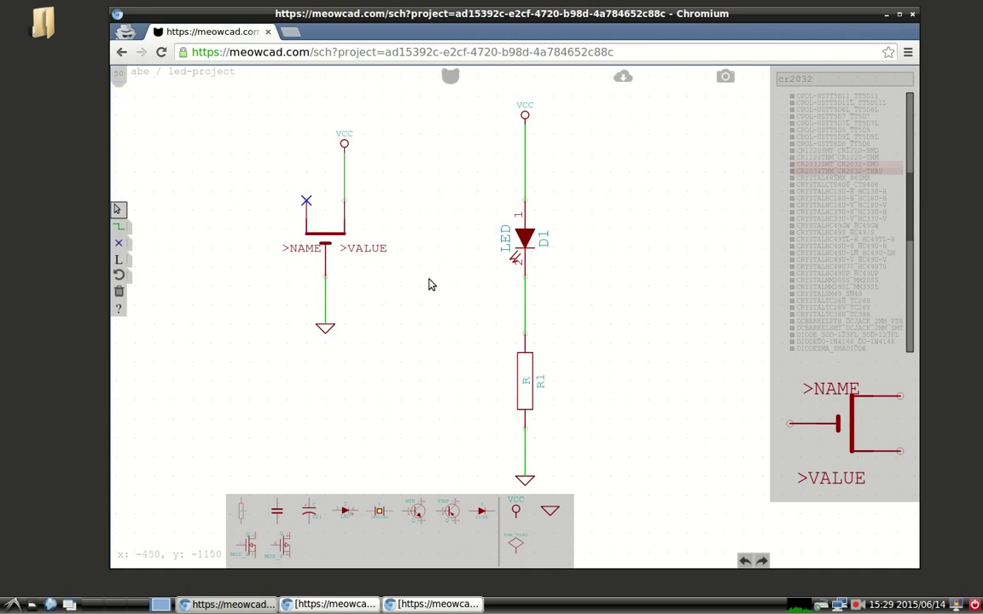
# - Open the project portfolio from the cat icon
pyautogui.scroll(-1, 431, 284)
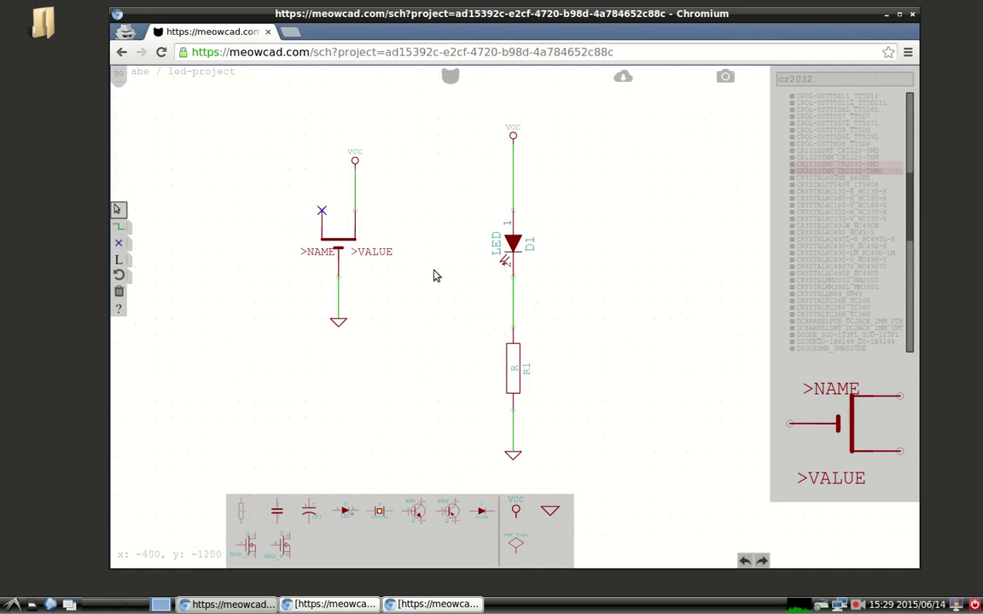
pyautogui.click(451, 77)
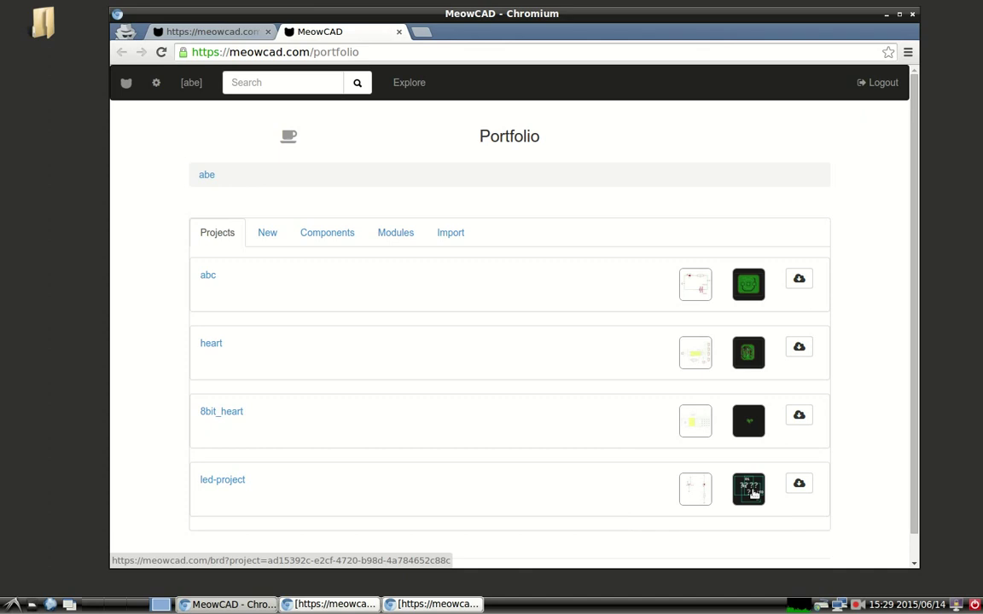
# - Open the led-project board and spread D1 and the unassigned footprint apart
pyautogui.click(754, 493)
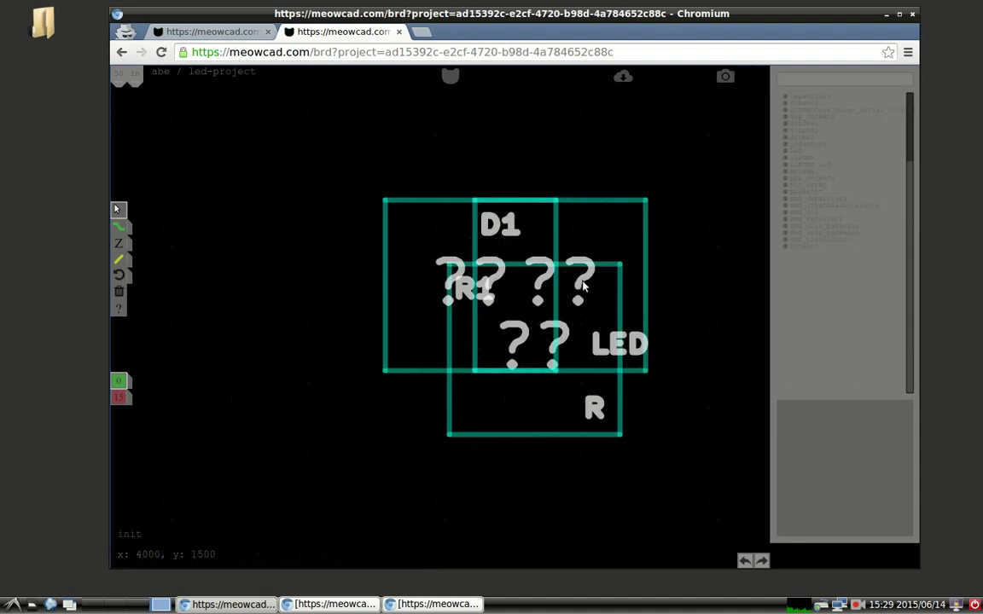
pyautogui.scroll(-3, 503, 249)
pyautogui.moveTo(503, 253); pyautogui.dragTo(389, 372)
pyautogui.moveTo(491, 267); pyautogui.dragTo(664, 263)
pyautogui.moveTo(386, 254); pyautogui.dragTo(268, 182)
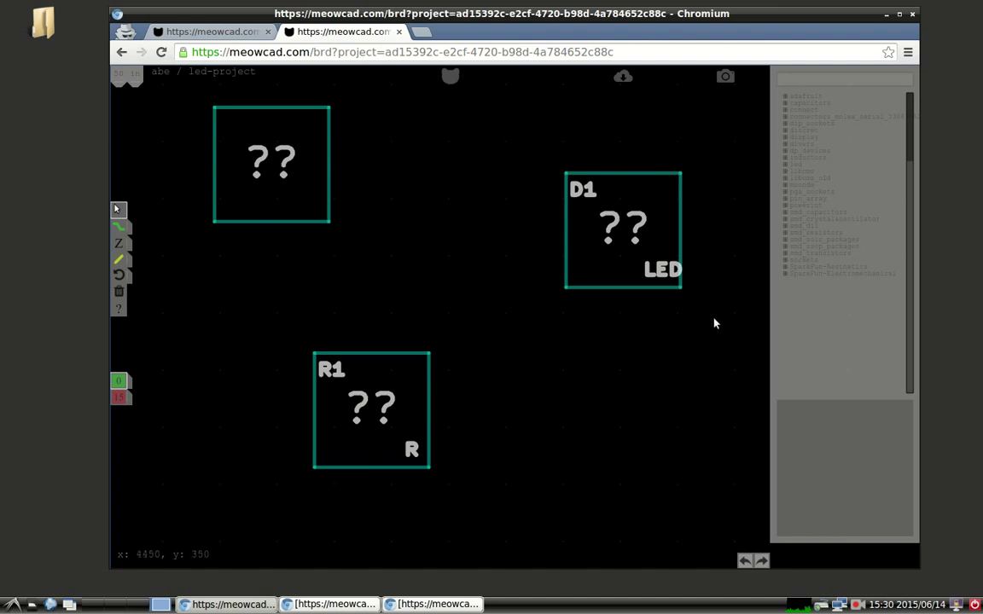
# - Assign the LEDV footprint from the diodes library to D1
pyautogui.click(810, 133)
pyautogui.moveTo(911, 127); pyautogui.dragTo(909, 236)
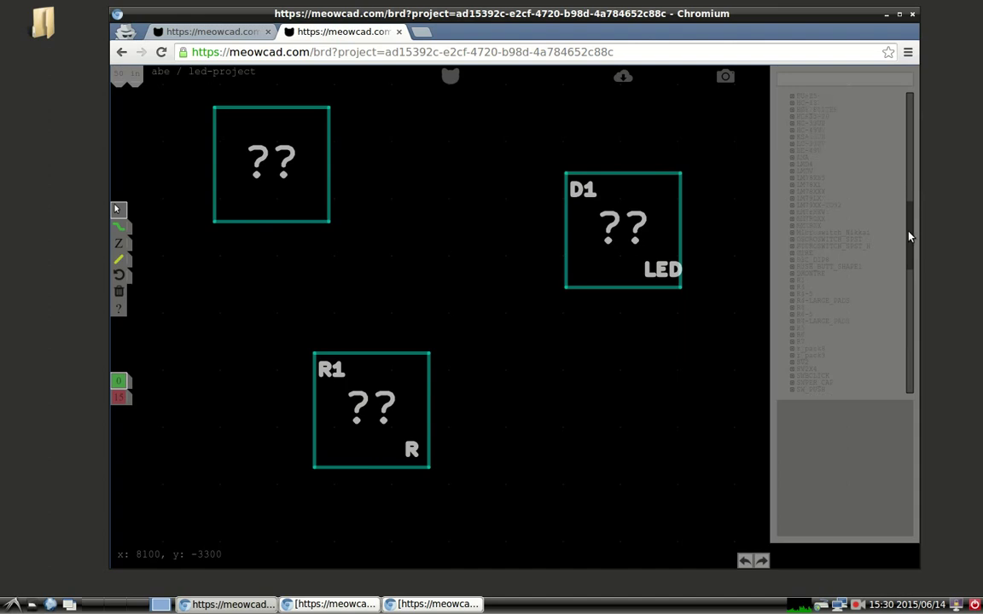
pyautogui.click(810, 176)
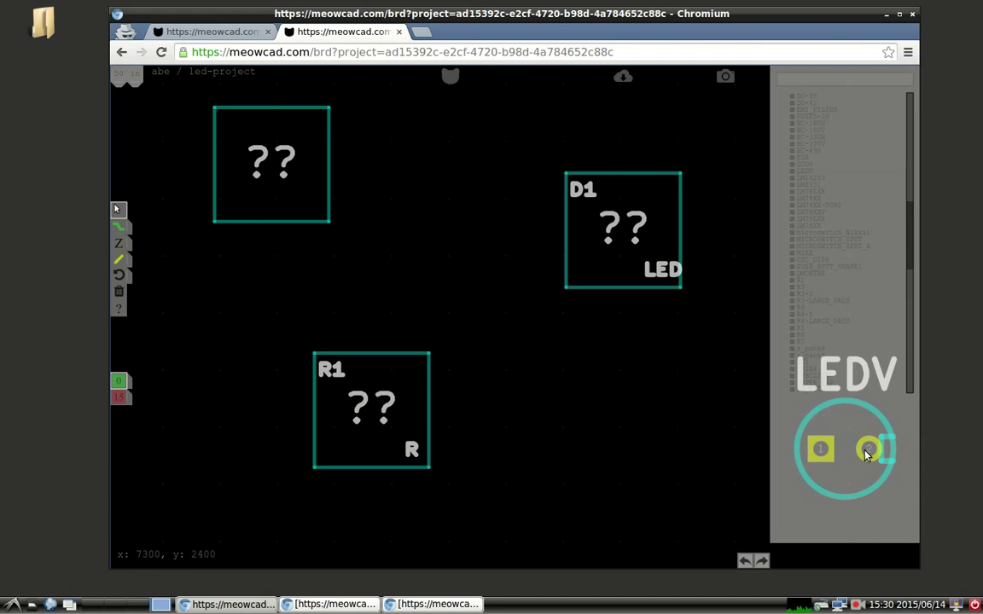
pyautogui.moveTo(866, 455); pyautogui.dragTo(616, 258)
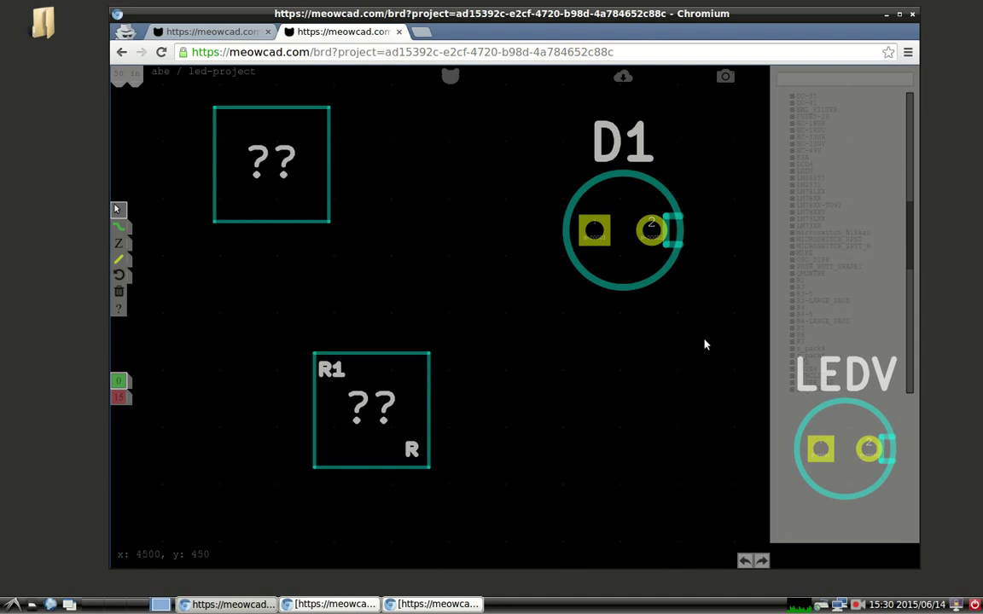
# - Assign the R5 footprint to R1, rotate R1 and D1, and position the parts
pyautogui.click(819, 336)
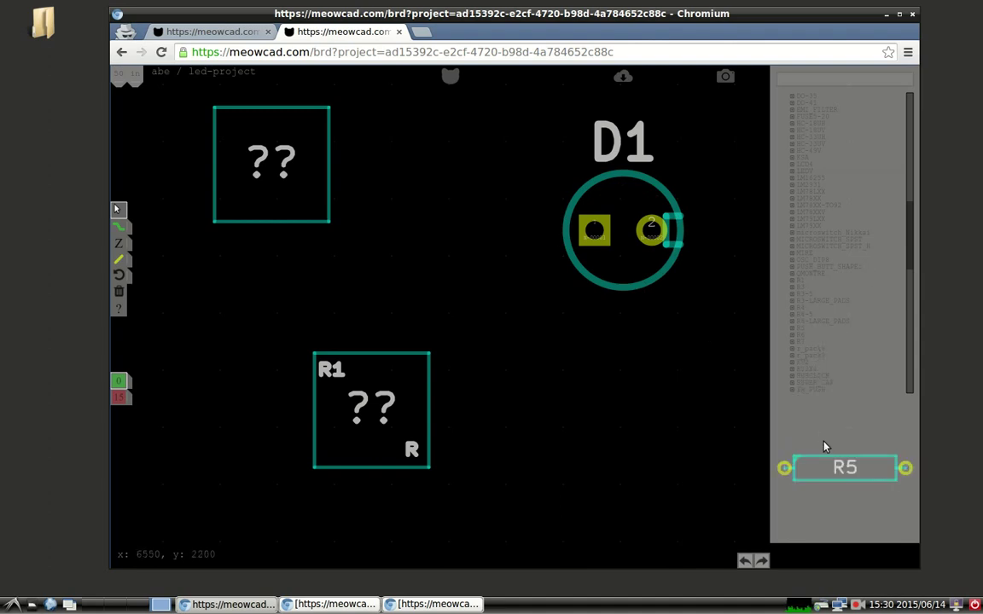
pyautogui.moveTo(838, 478); pyautogui.dragTo(467, 445)
pyautogui.press('r')
pyautogui.press('r')
pyautogui.press('r')
pyautogui.moveTo(604, 234); pyautogui.dragTo(594, 175)
pyautogui.press('r')
pyautogui.scroll(-3, 406, 220)
pyautogui.moveTo(327, 200); pyautogui.dragTo(297, 163)
# - Search the footprint library for cr2032 and expand the matching adafruit library
pyautogui.moveTo(436, 191); pyautogui.dragTo(509, 279)
pyautogui.scroll(-2, 509, 279)
pyautogui.scroll(-1, 516, 311)
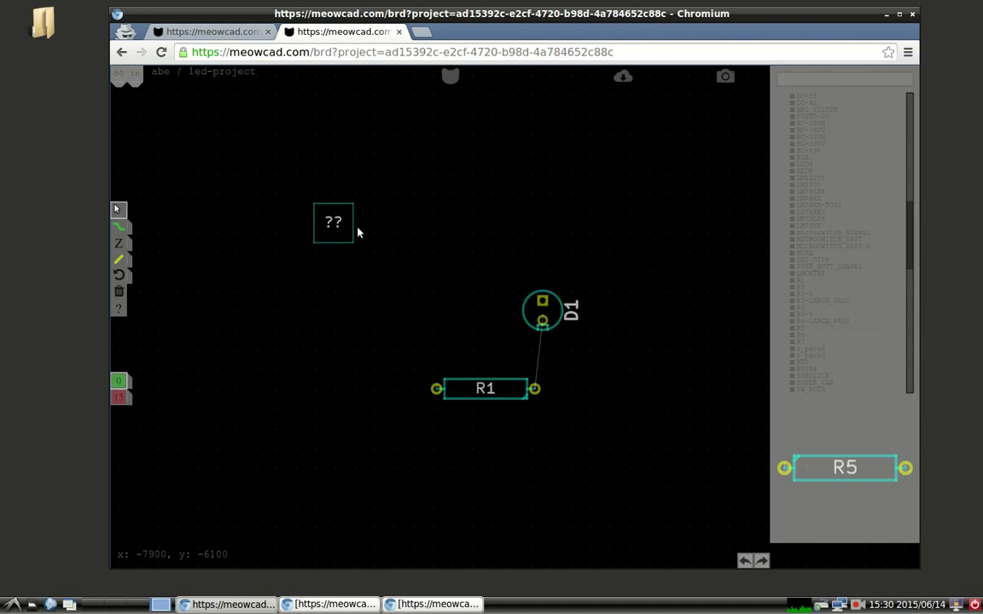
pyautogui.scroll(5, 814, 170)
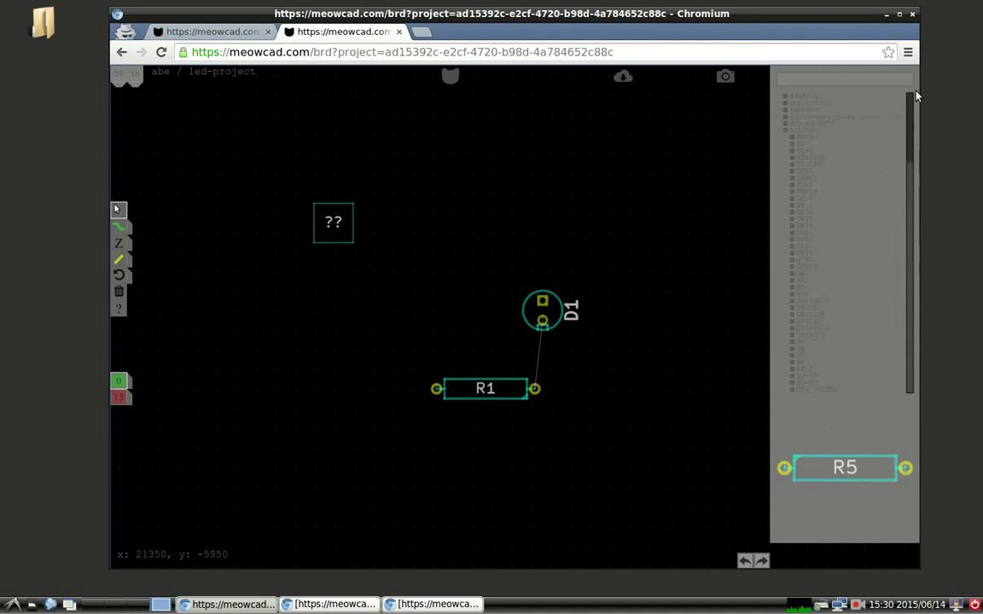
pyautogui.click(795, 132)
pyautogui.click(817, 81)
pyautogui.write('cr2032')
pyautogui.click(808, 96)
# - Give the unassigned part the CR2032-THRU footprint, then move D1 and R1 beside it
pyautogui.moveTo(910, 135); pyautogui.dragTo(910, 230)
pyautogui.click(837, 152)
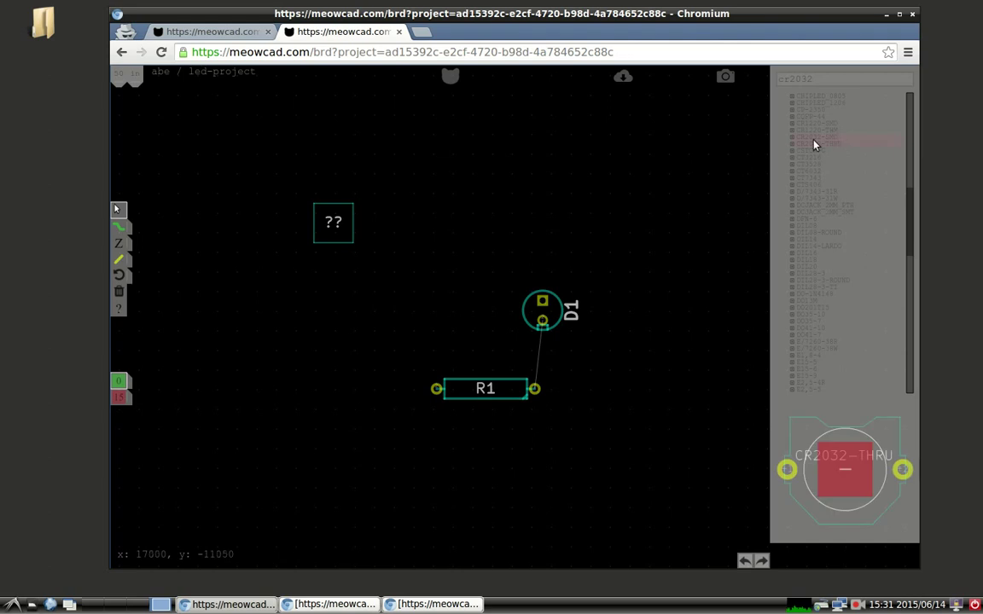
pyautogui.moveTo(842, 482); pyautogui.dragTo(420, 290)
pyautogui.moveTo(547, 311); pyautogui.dragTo(547, 270)
pyautogui.moveTo(490, 393); pyautogui.dragTo(501, 362)
pyautogui.scroll(-2, 501, 365)
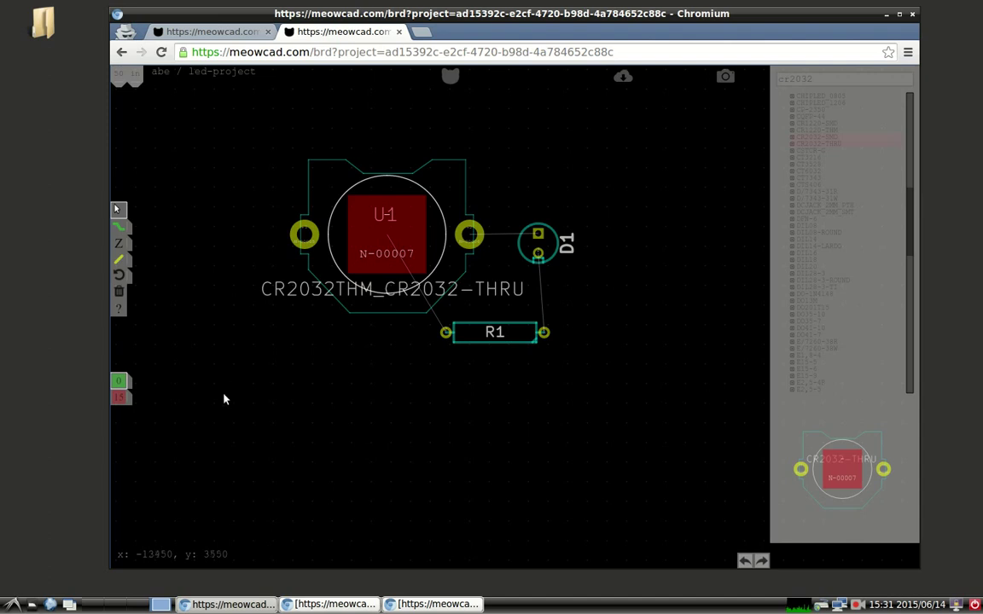
# - Route a copper-layer-15 trace from the battery holder's pad to D1's square pad
pyautogui.click(118, 397)
pyautogui.click(119, 230)
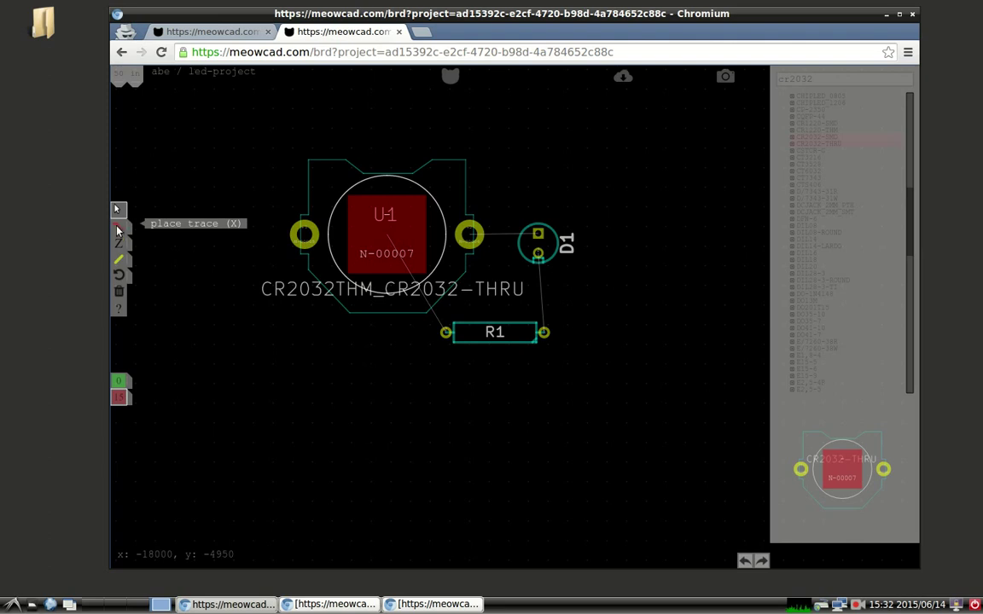
pyautogui.click(119, 230)
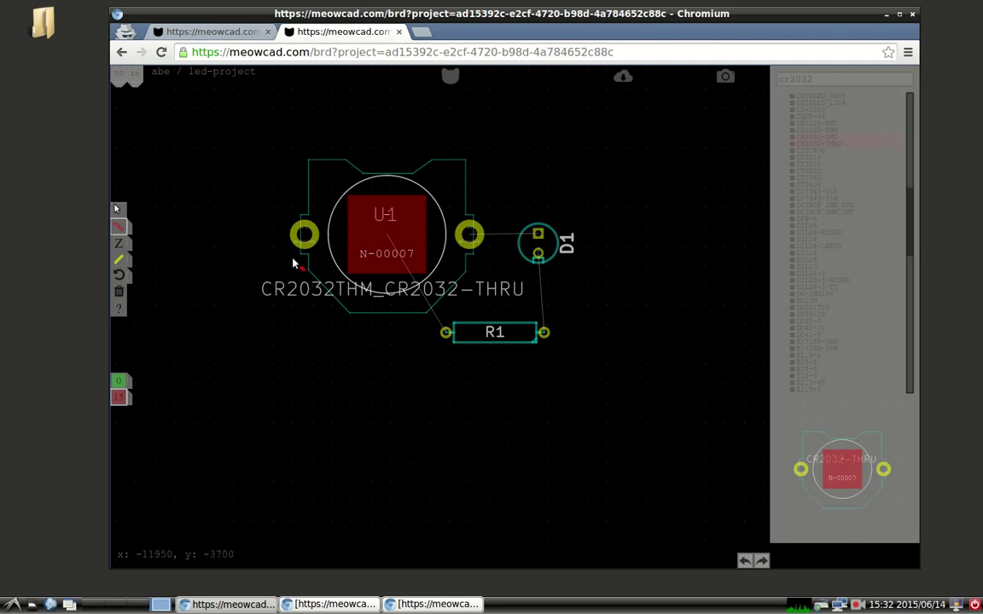
pyautogui.scroll(4, 499, 260)
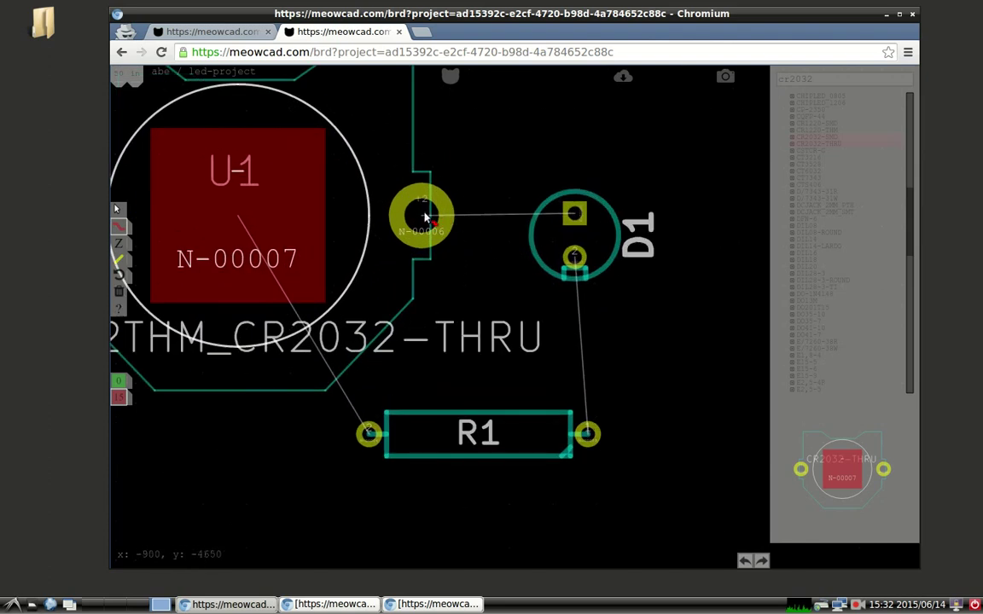
pyautogui.click(423, 213)
pyautogui.click(573, 215)
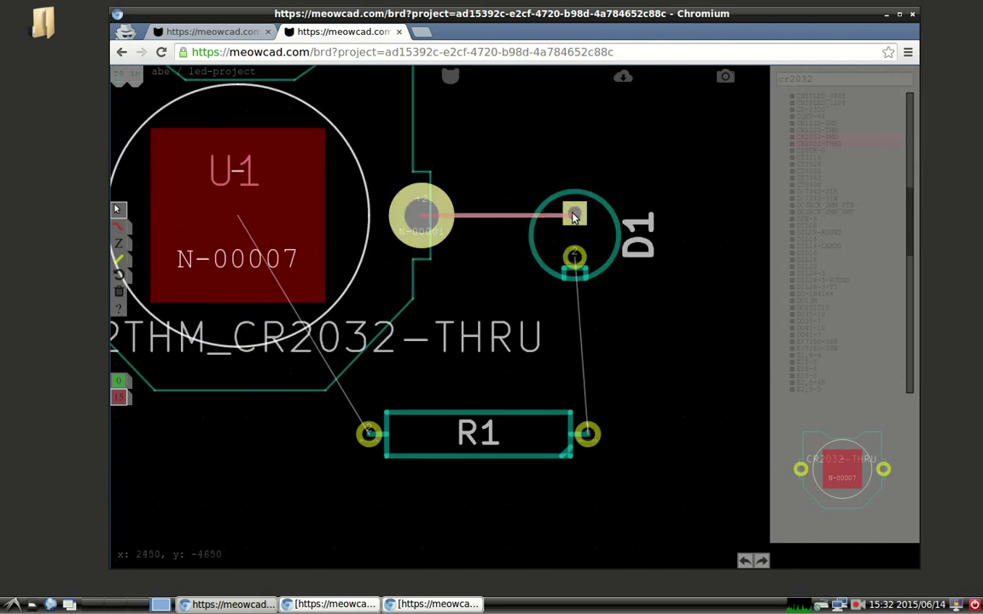
pyautogui.press('Escape')
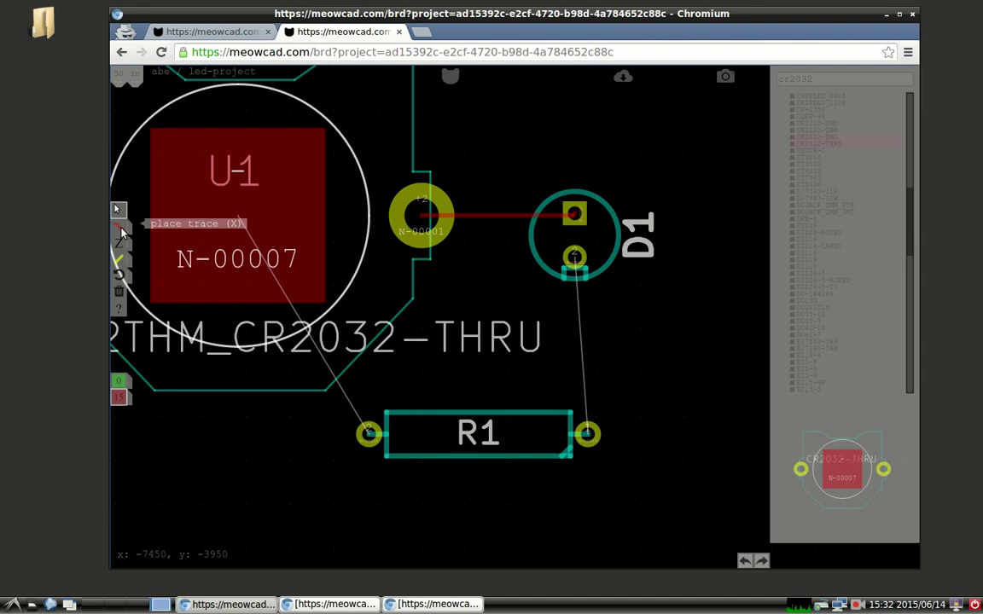
# - Route traces from D1's lower pad to R1's right pad, and R1's left pad to U-1
pyautogui.click(120, 227)
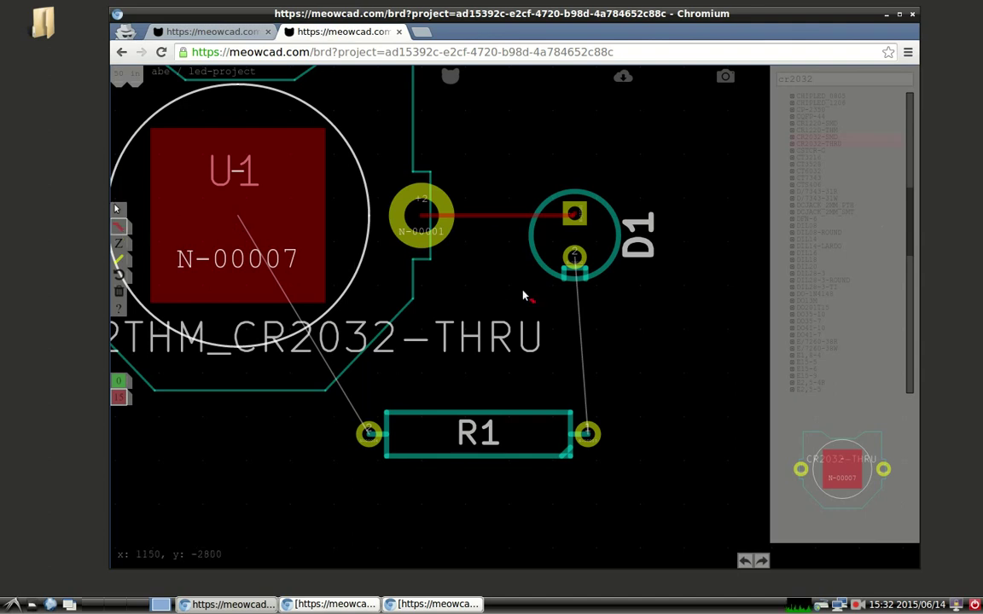
pyautogui.click(575, 261)
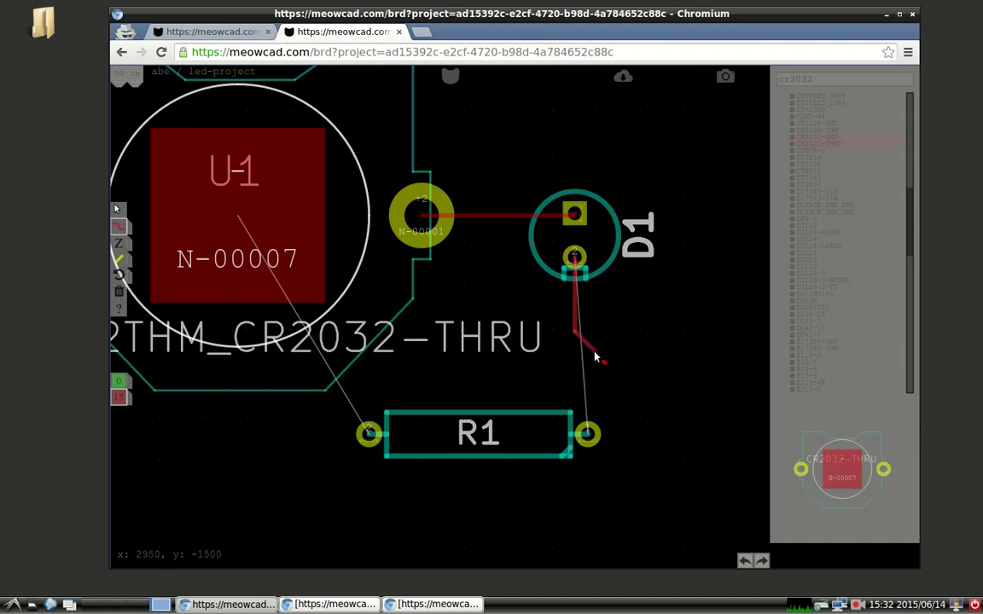
pyautogui.click(587, 437)
pyautogui.moveTo(230, 380); pyautogui.dragTo(341, 332, button='middle')
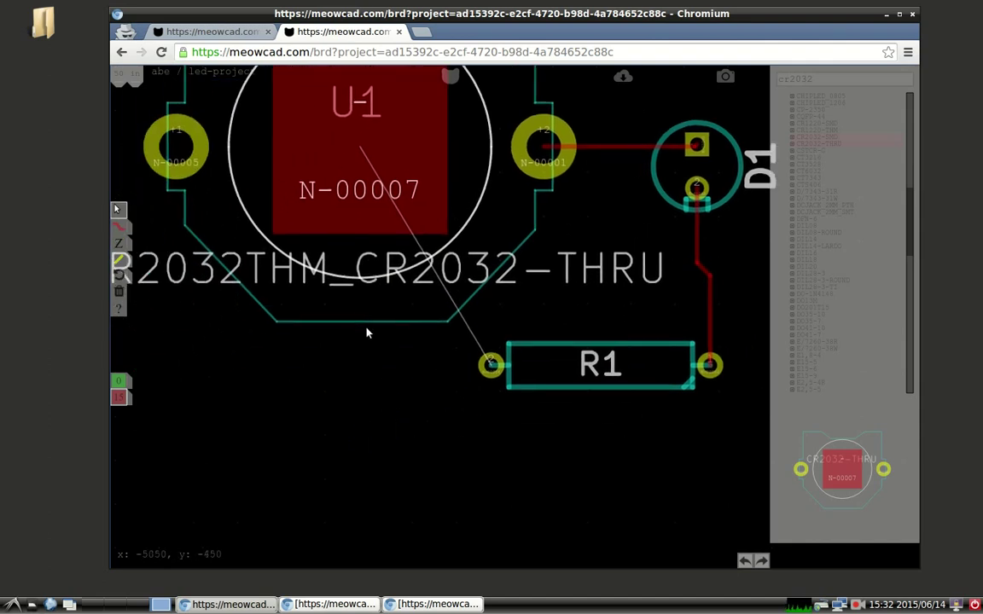
pyautogui.click(491, 365)
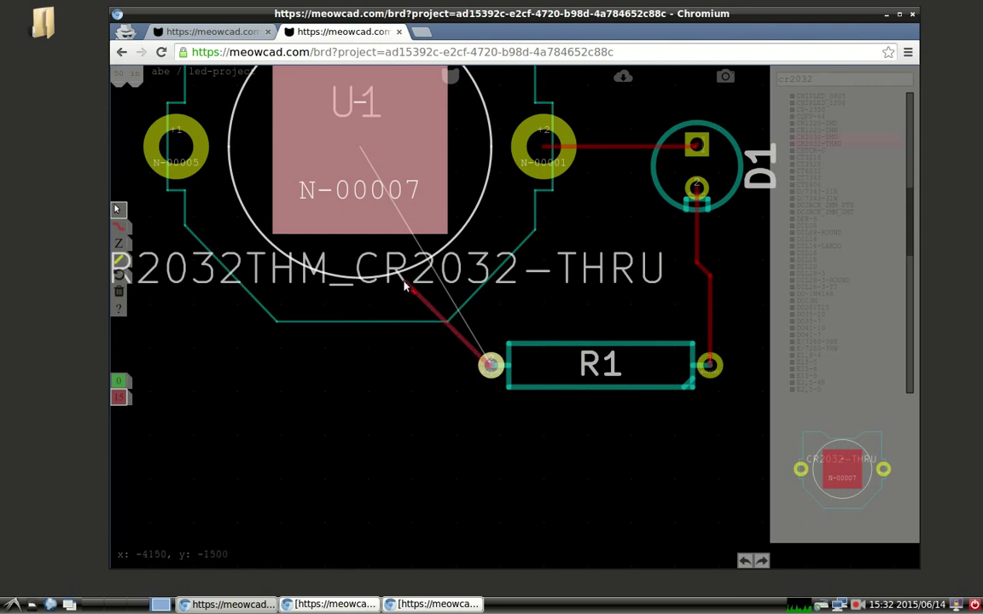
pyautogui.click(359, 152)
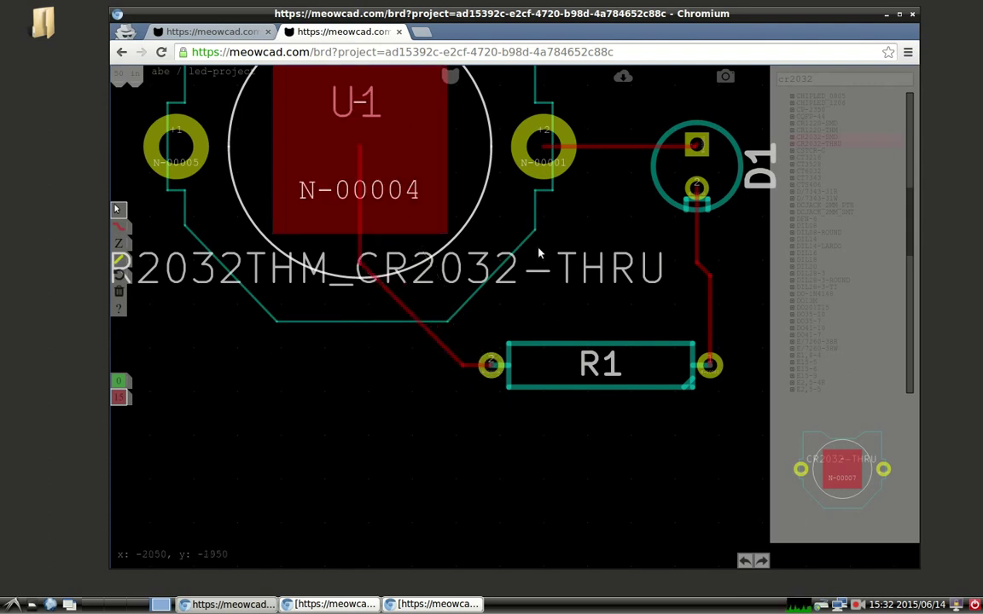
# - Zoom and scroll around the board to check the finished routing
pyautogui.scroll(-3, 559, 299)
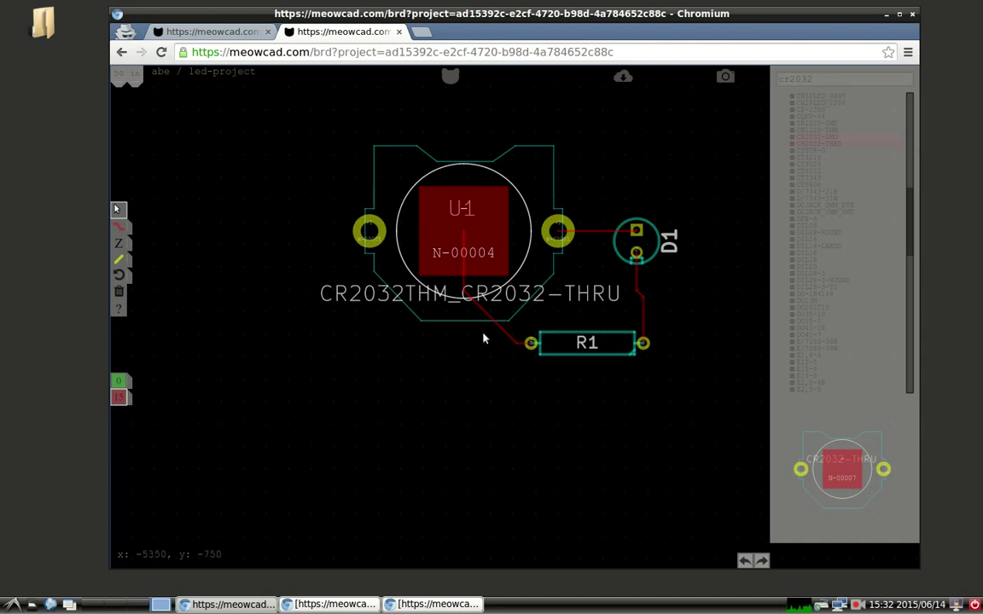
pyautogui.hscroll(2, 547, 283)
pyautogui.scroll(1, 546, 307)
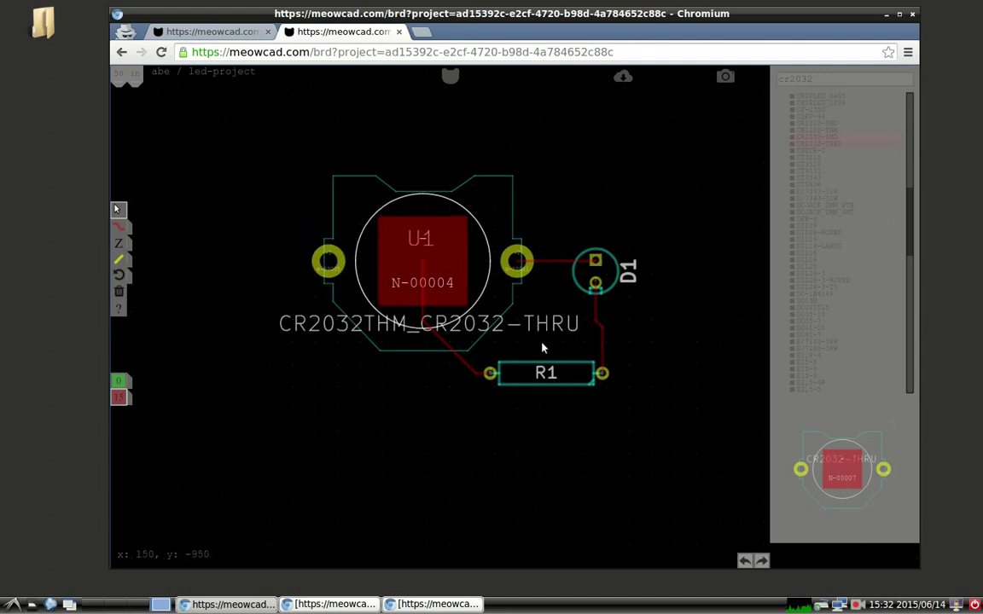
pyautogui.scroll(-3, 543, 347)
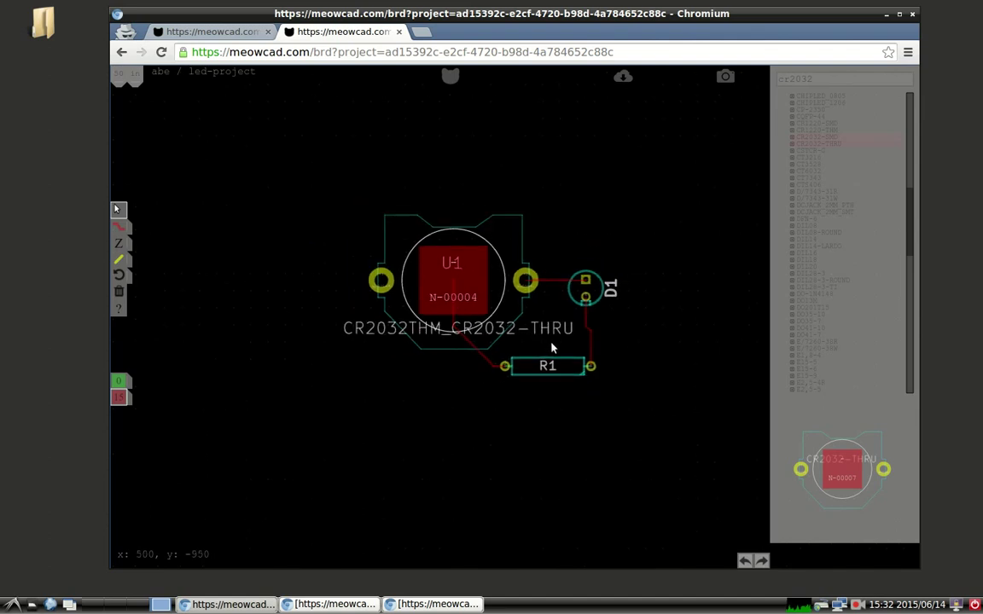
pyautogui.scroll(3, 527, 348)
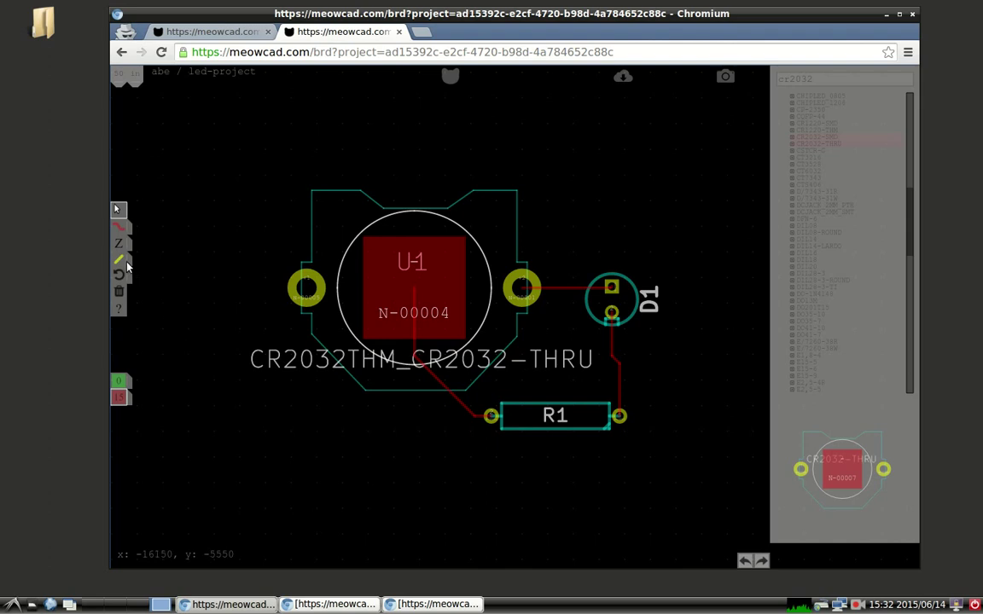
# - Drag a rounded rectangle outline from upper left to lower right around U-1, D1 and R1
pyautogui.moveTo(118, 259)
pyautogui.click(135, 300)
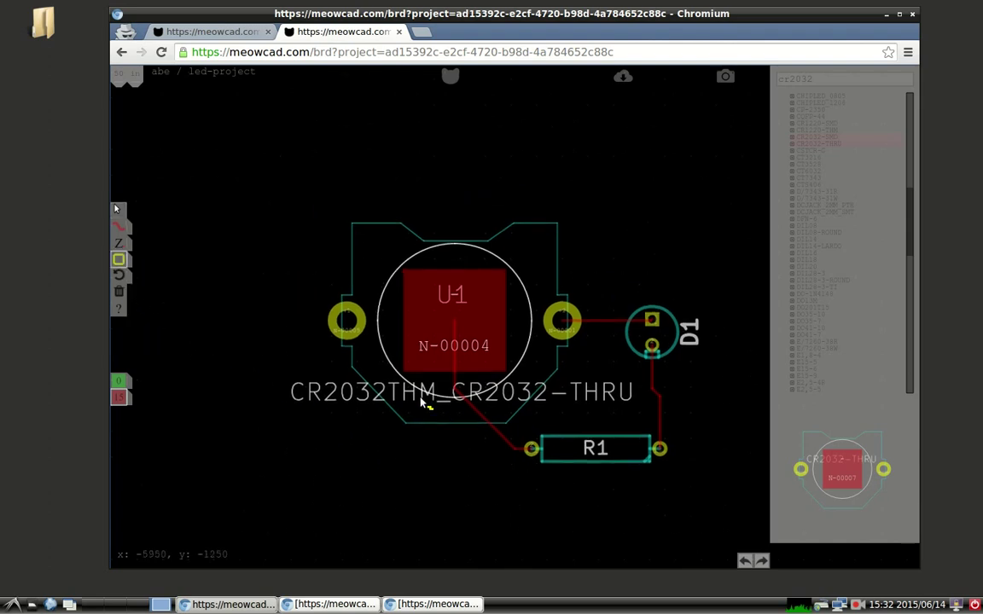
pyautogui.scroll(-2, 431, 411)
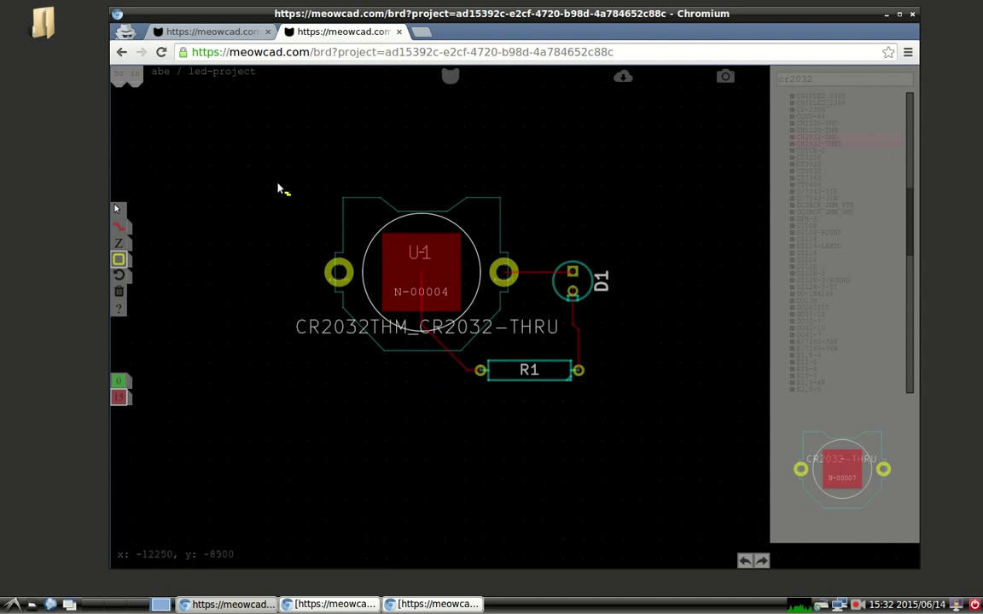
pyautogui.moveTo(263, 170); pyautogui.dragTo(683, 425)
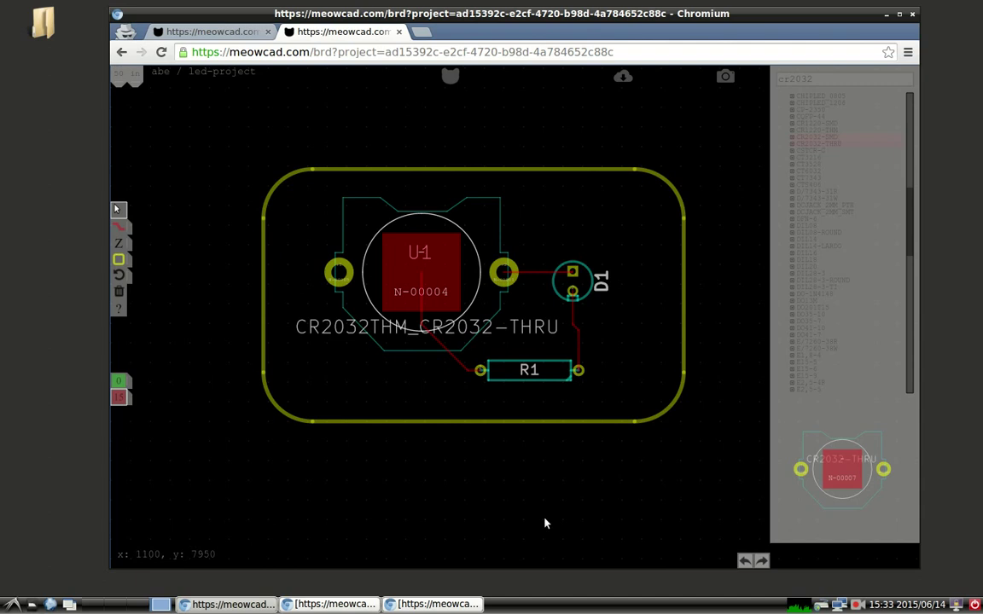
pyautogui.moveTo(563, 493); pyautogui.dragTo(557, 481)
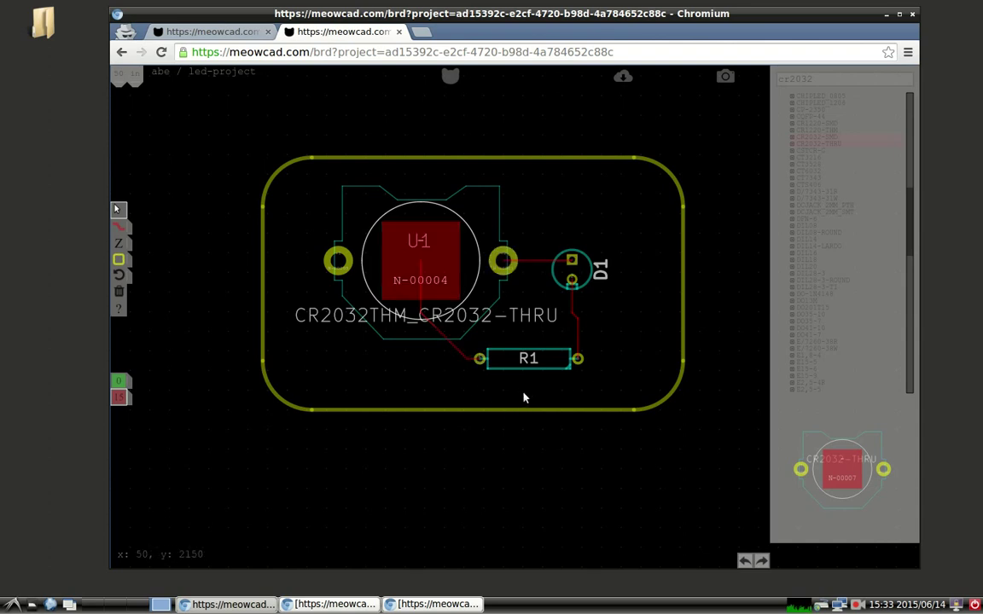
pyautogui.scroll(2, 535, 447)
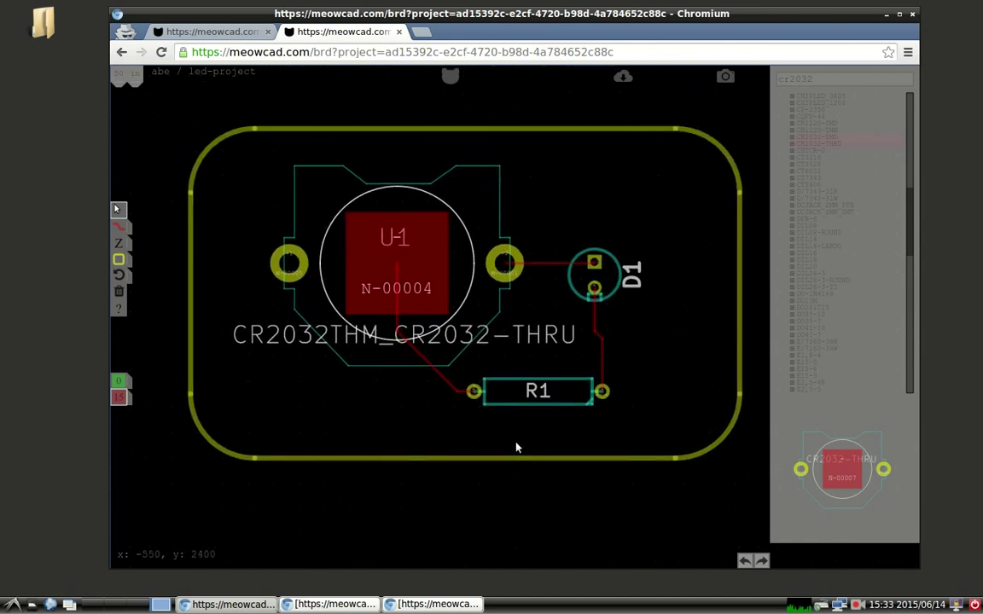
pyautogui.keyDown('alt'); pyautogui.moveTo(835, 476); pyautogui.dragTo(862, 488, button='right'); pyautogui.keyUp('alt')
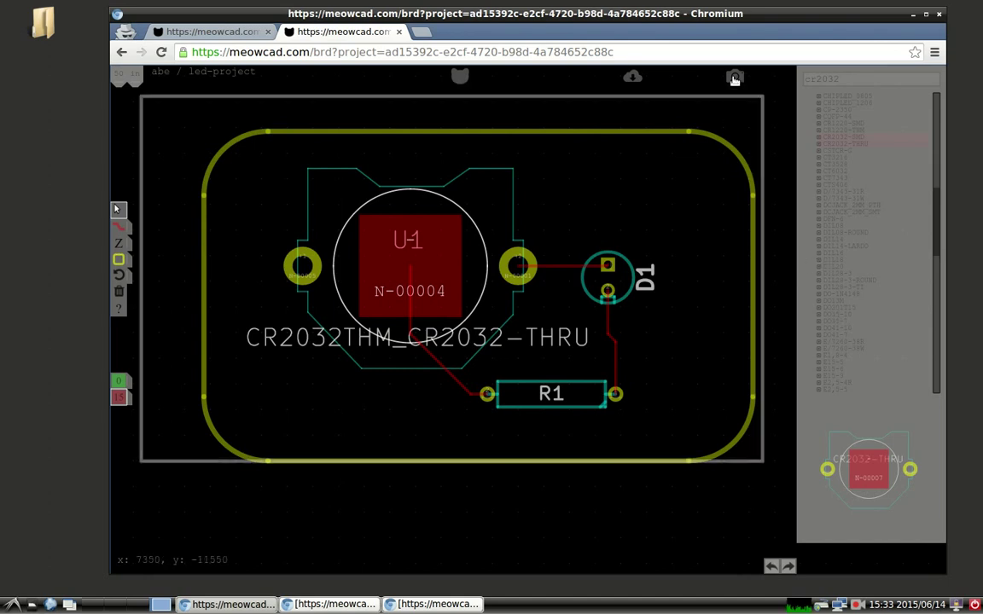
# - Capture a board snapshot with the camera icon and Unlock it on the Snapshot page
pyautogui.moveTo(662, 281); pyautogui.dragTo(655, 265)
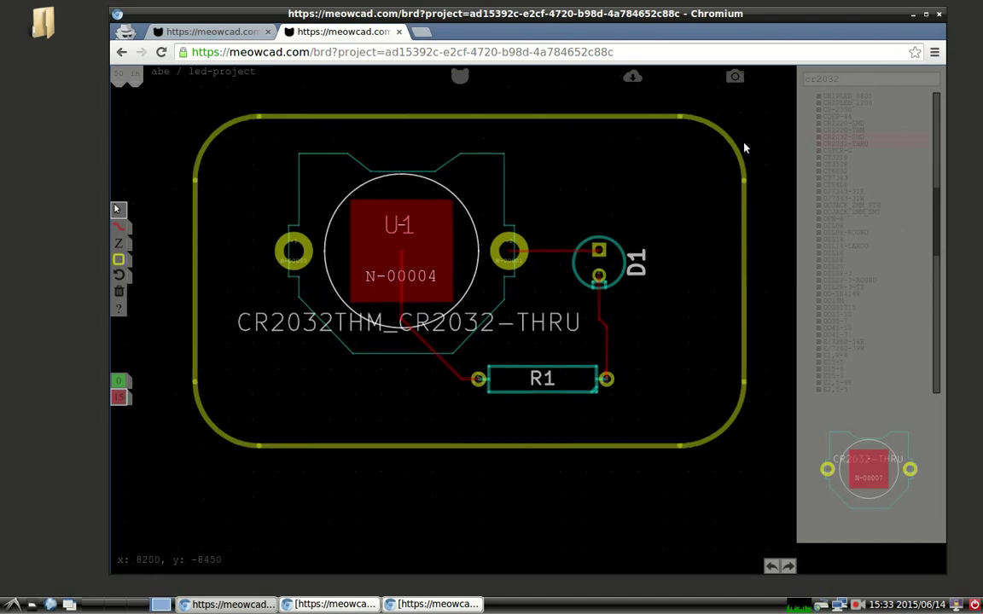
pyautogui.click(737, 77)
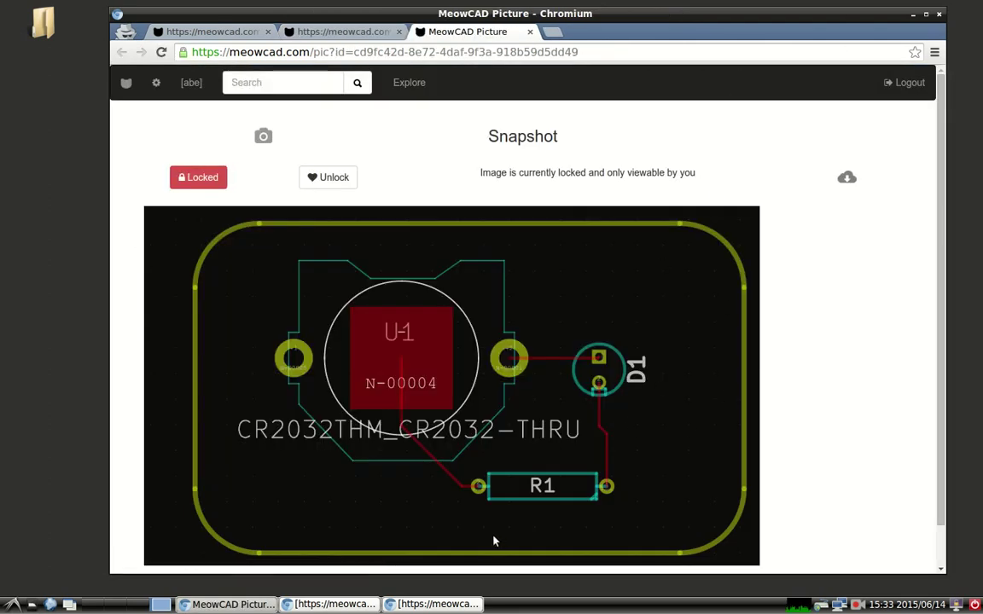
pyautogui.click(318, 176)
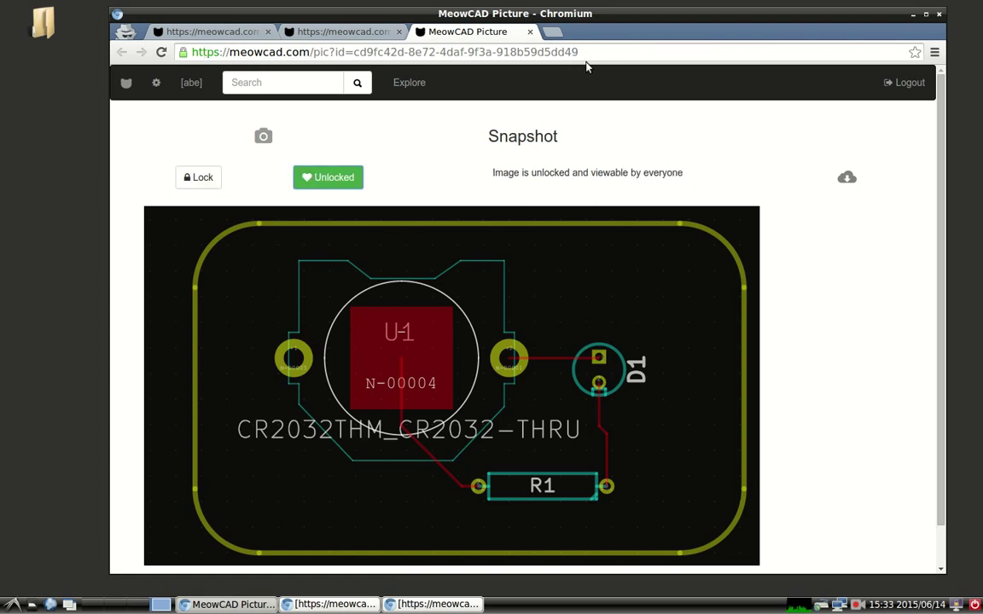
pyautogui.scroll(-1, 730, 310)
pyautogui.scroll(1, 731, 310)
# - Close the MeowCAD Picture tab to return to the board editor
pyautogui.middleClick(478, 31)
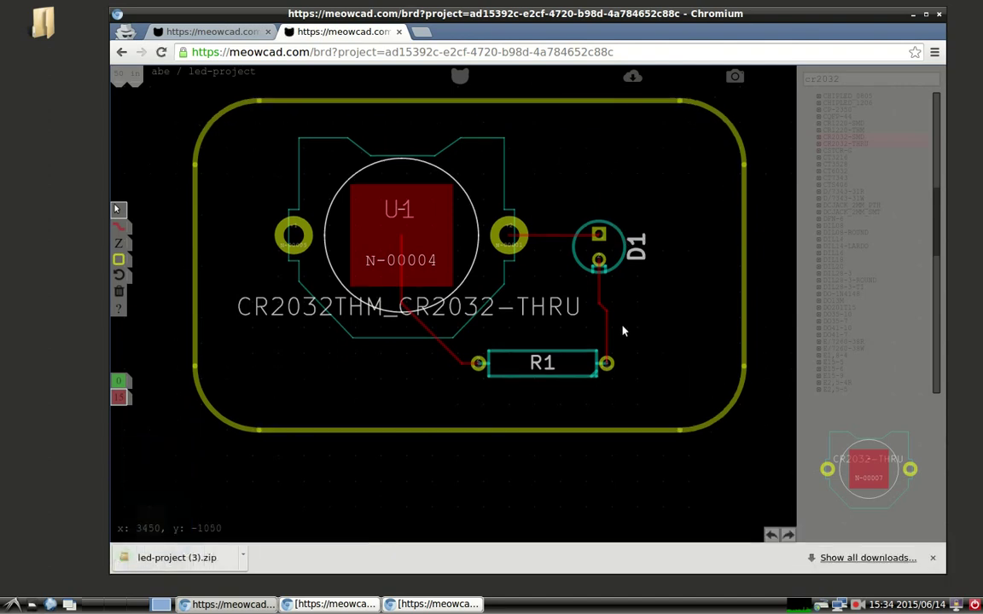
# - Open led-project (3).zip from the download bar and browse into project/gerber
pyautogui.click(177, 557)
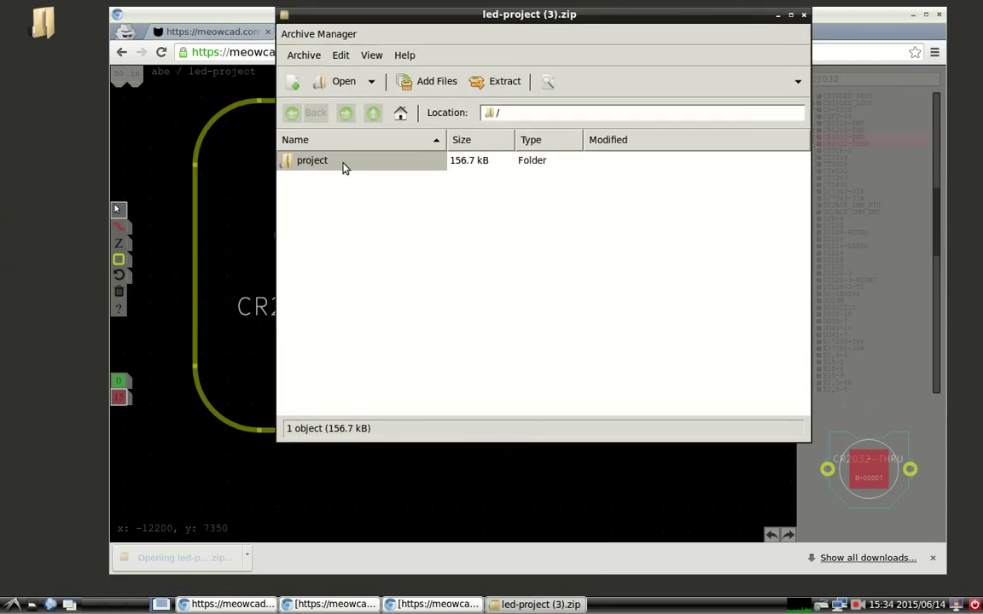
pyautogui.doubleClick(344, 164)
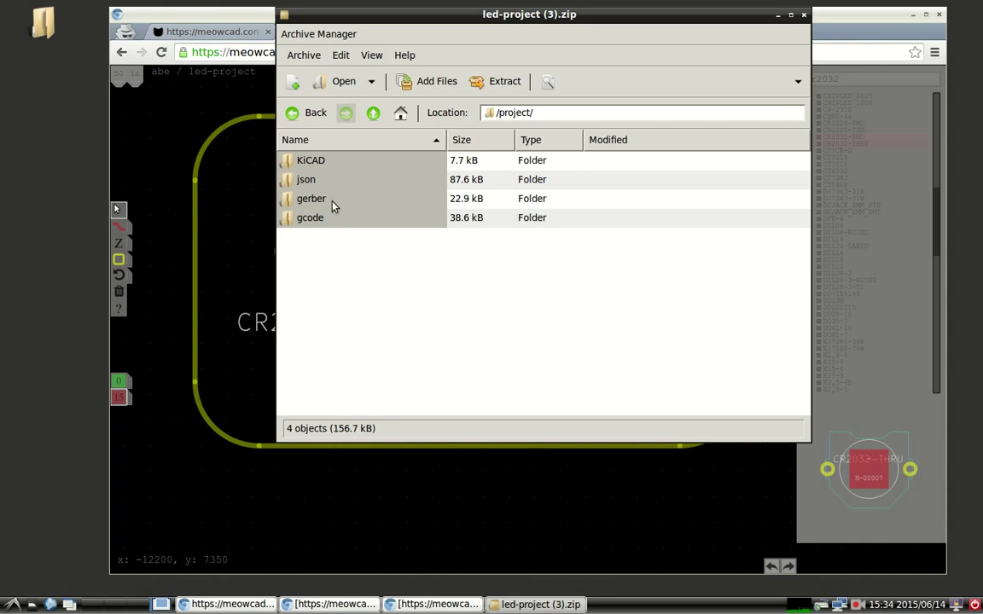
pyautogui.doubleClick(303, 198)
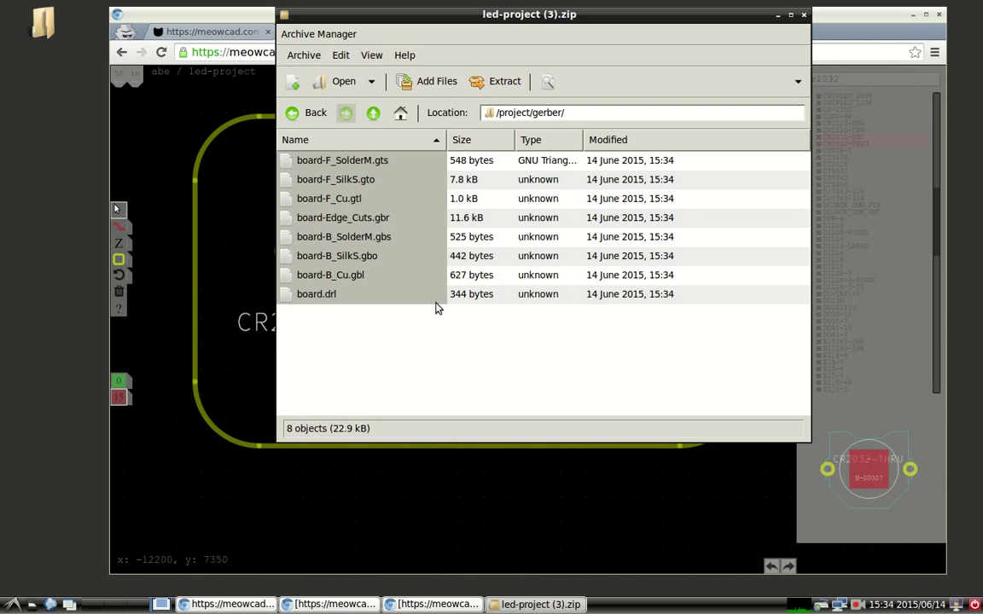
# - View board-F_Cu.gtl in Gerbv, compare it with the MeowCAD board, then quit Gerbv
pyautogui.rightClick(347, 198)
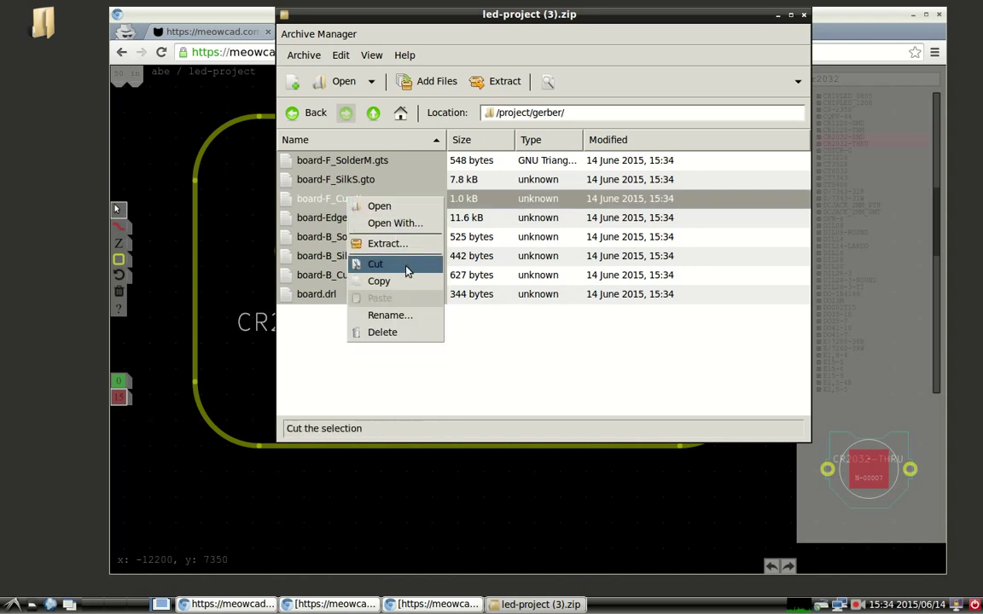
pyautogui.click(393, 223)
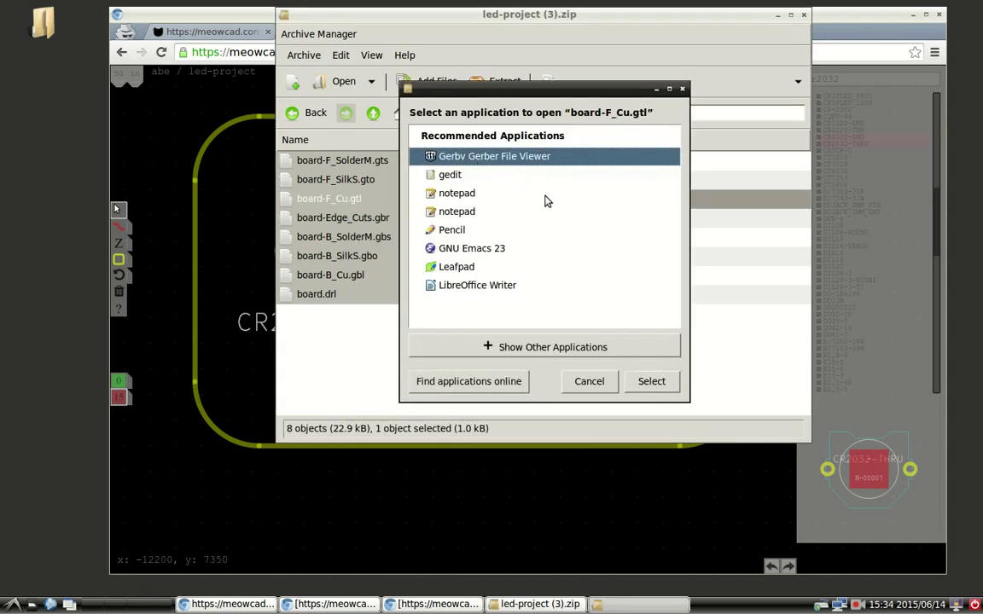
pyautogui.click(651, 381)
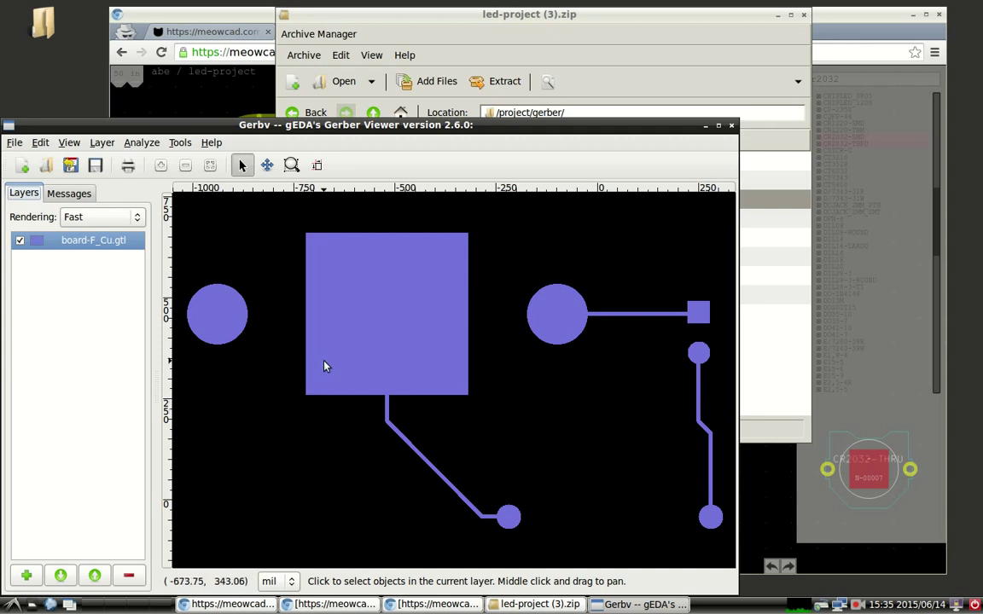
pyautogui.keyDown('alt'); pyautogui.moveTo(281, 361); pyautogui.dragTo(478, 324); pyautogui.keyUp('alt')
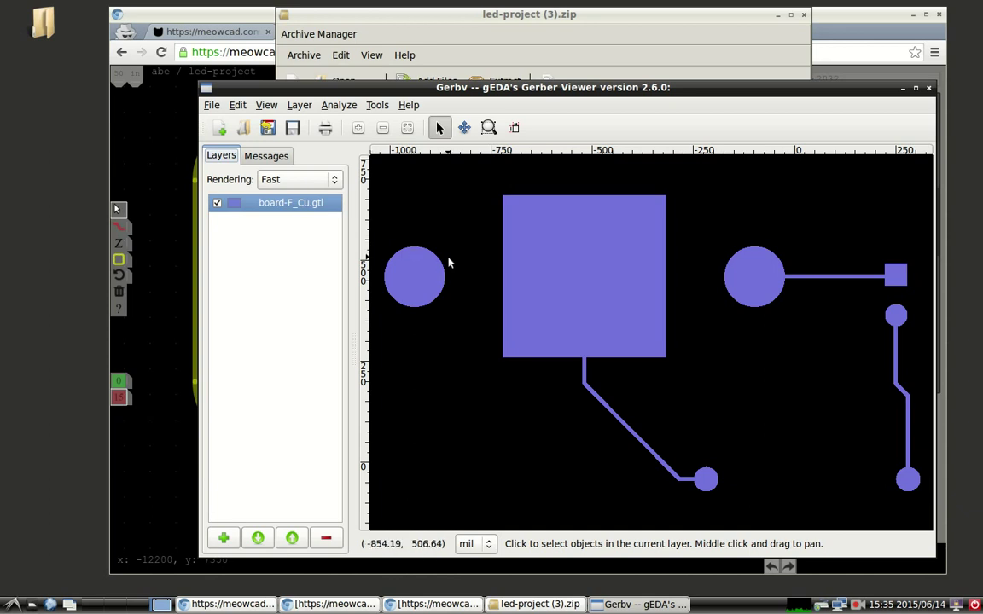
pyautogui.click(145, 275)
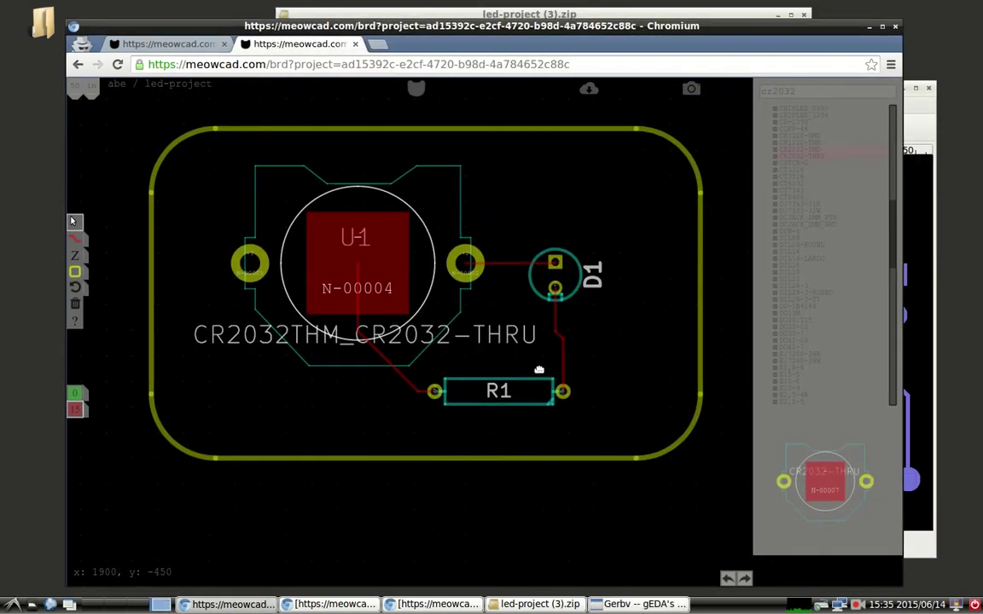
pyautogui.click(913, 358)
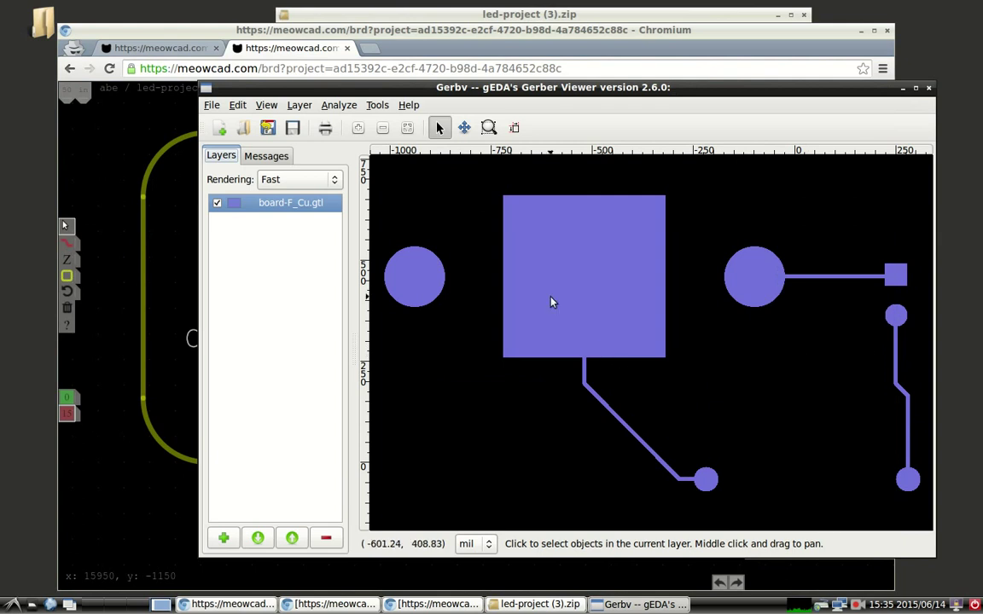
pyautogui.hotkey('ctrl', 'q')
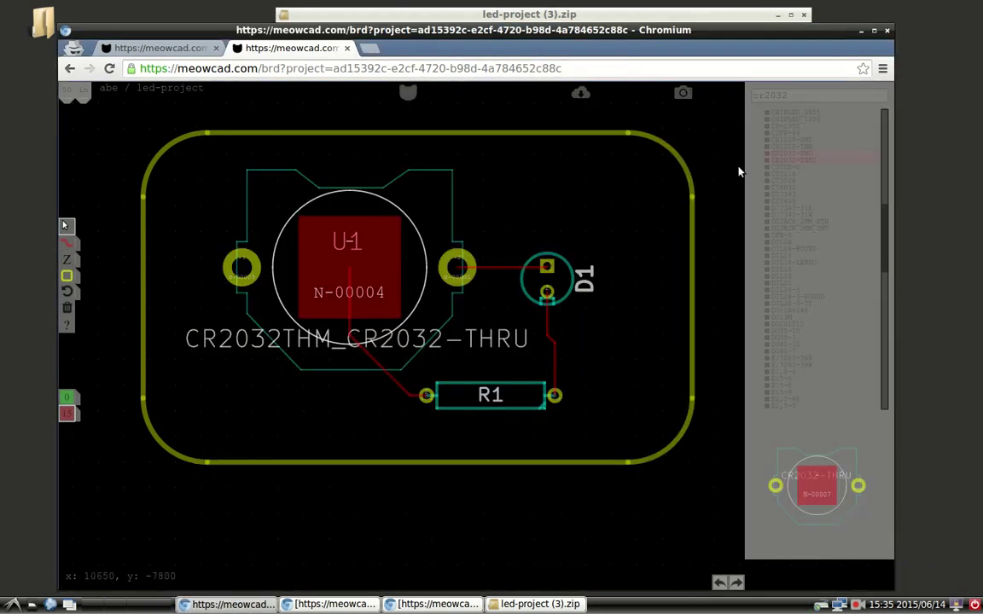
# - Browse the zip's KiCAD and json folders, returning to /project/ and selecting gcode
pyautogui.click(605, 14)
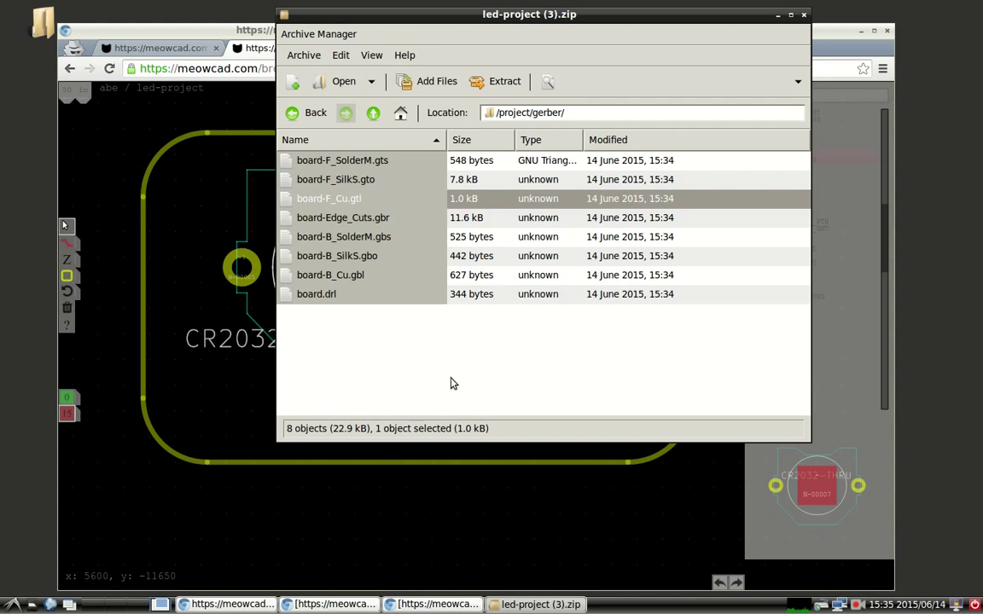
pyautogui.click(311, 114)
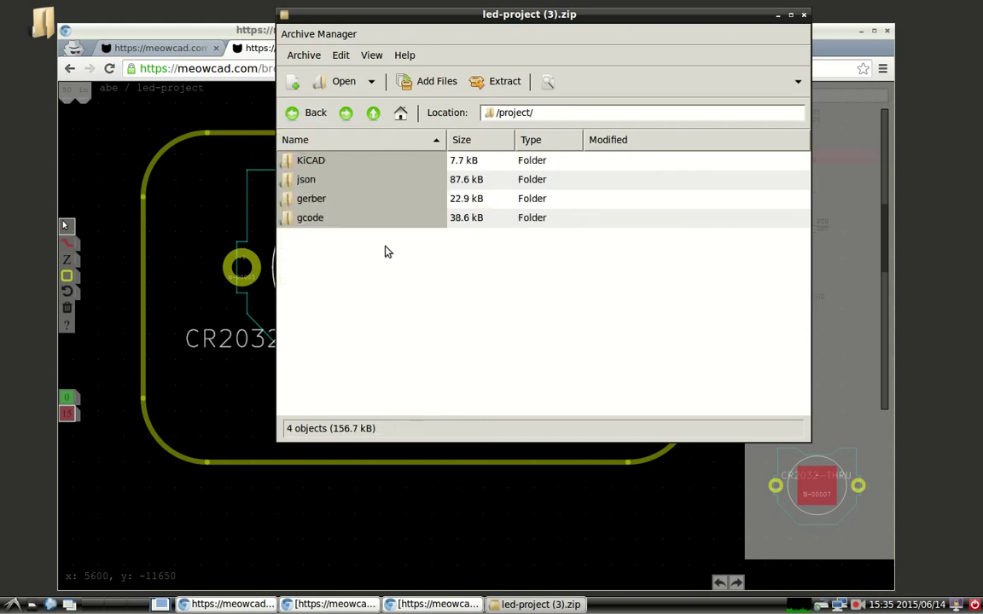
pyautogui.doubleClick(320, 163)
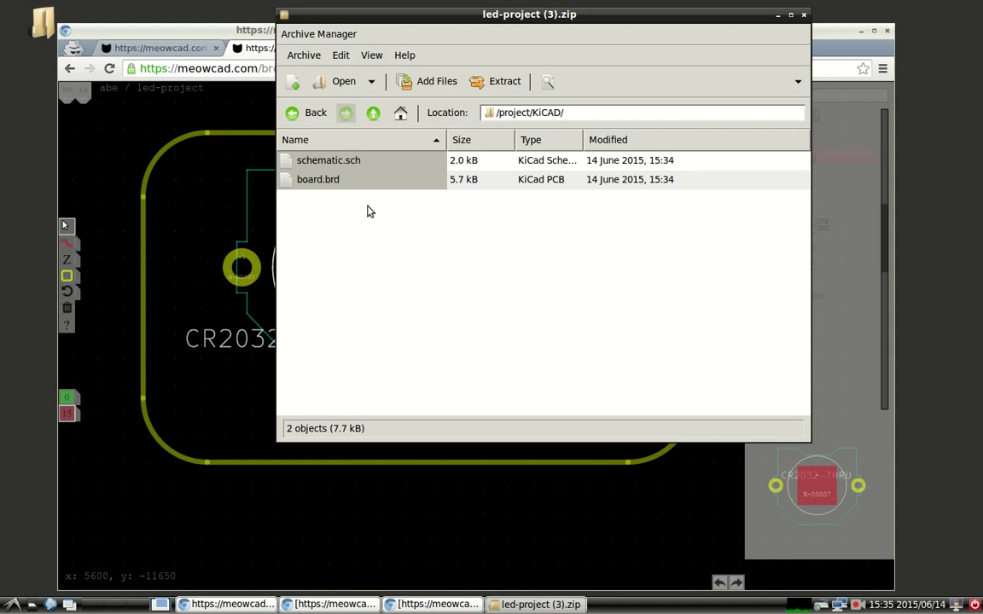
pyautogui.click(309, 112)
pyautogui.doubleClick(316, 180)
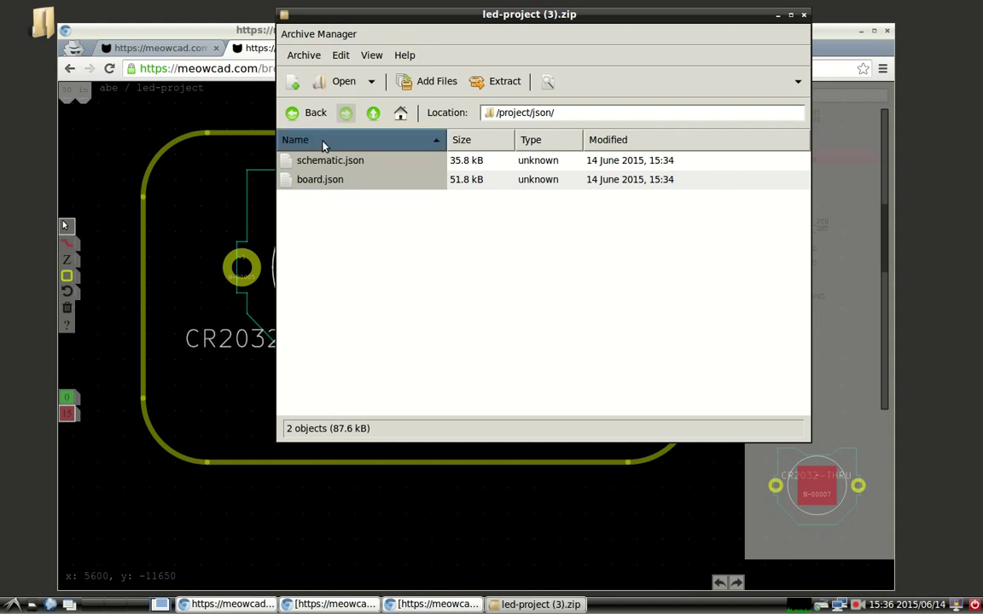
pyautogui.click(309, 113)
pyautogui.click(312, 218)
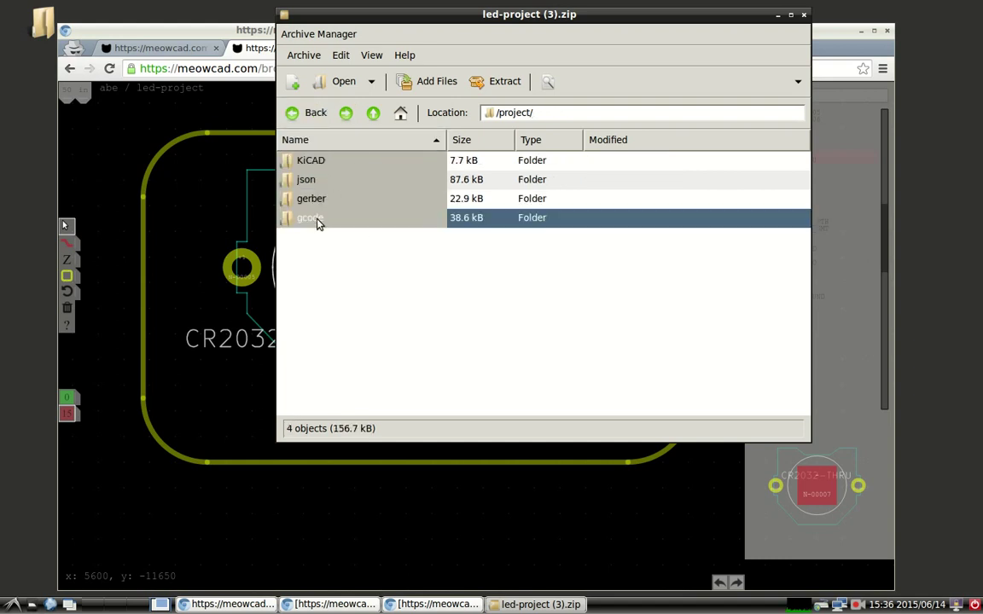
# - List the gcode folder's eight files, go back to /project/, and close Archive Manager
pyautogui.doubleClick(312, 218)
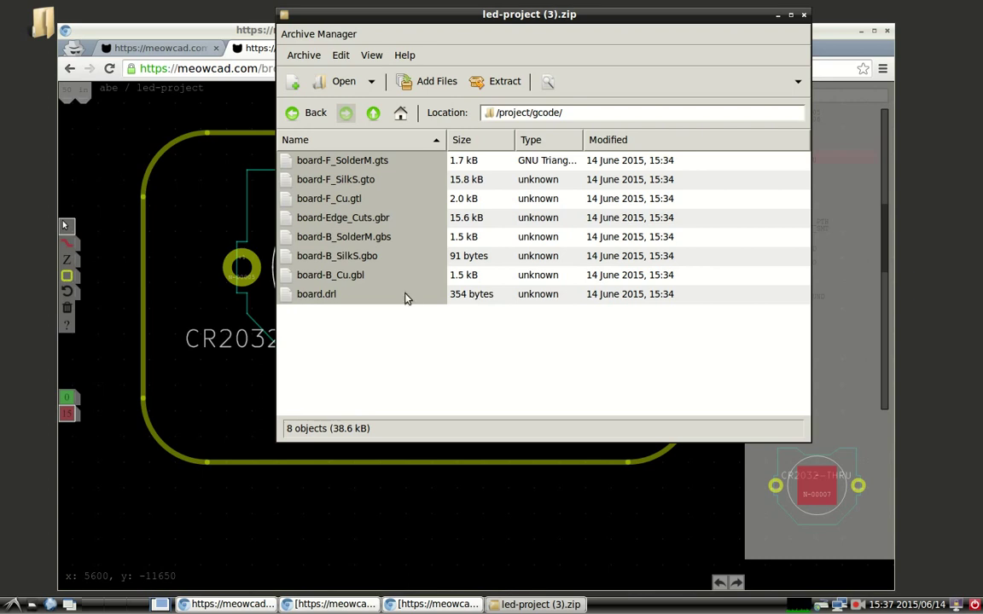
pyautogui.click(307, 113)
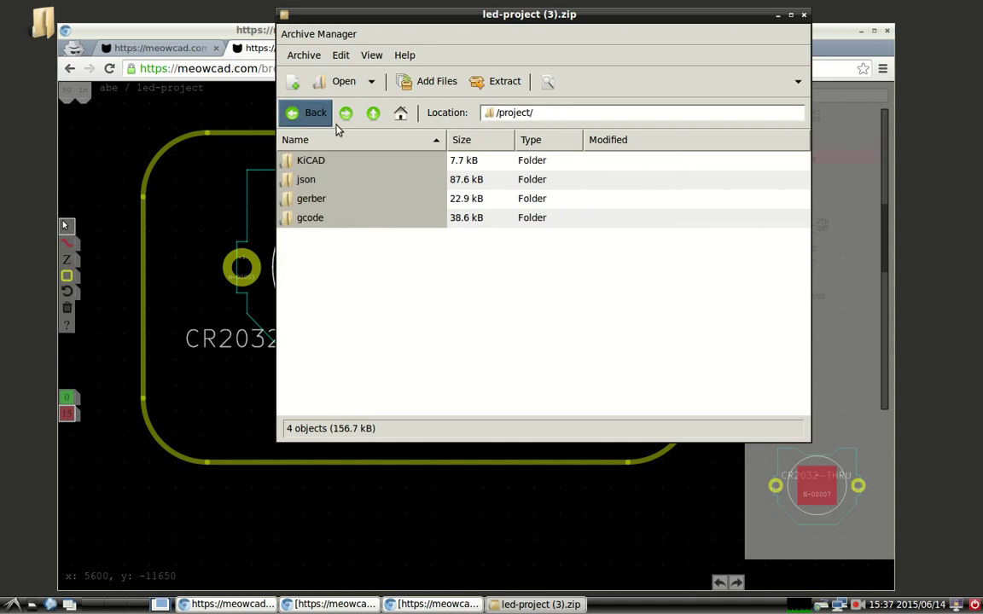
pyautogui.click(802, 15)
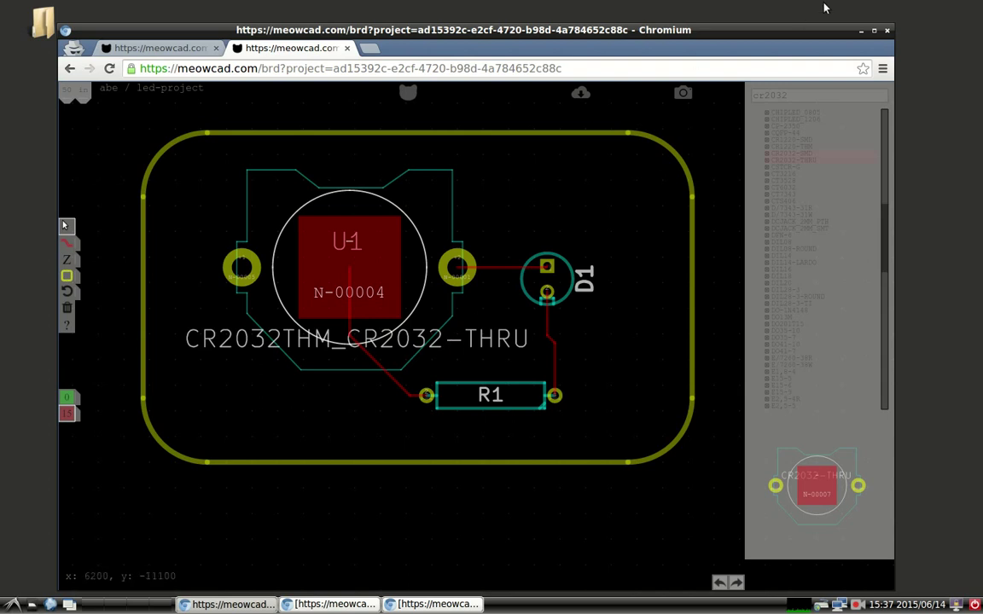
# - Raise the 8bit_heart schematic and board layout windows from the taskbar
pyautogui.click(860, 30)
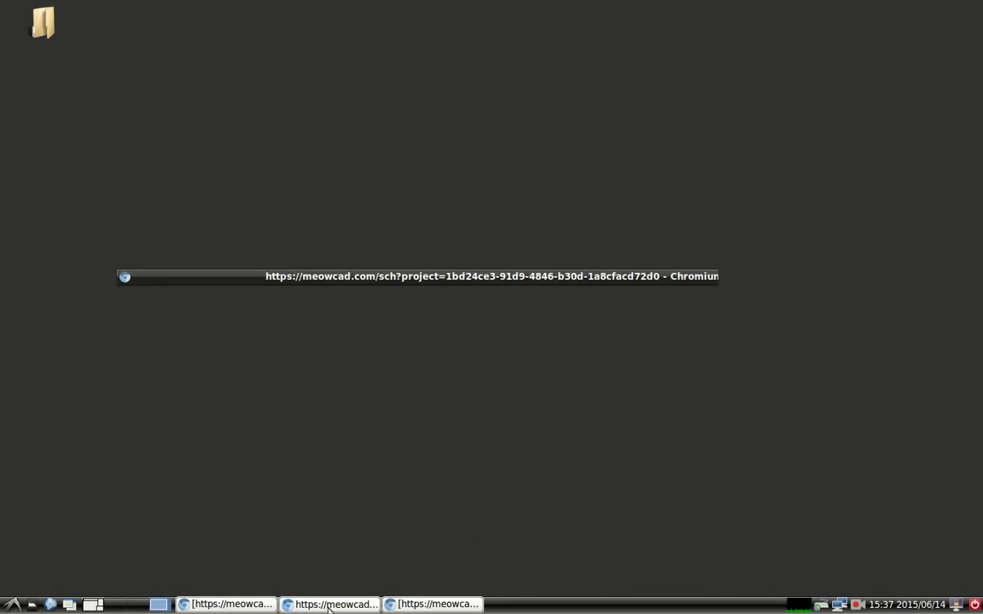
pyautogui.click(239, 604)
pyautogui.click(243, 604)
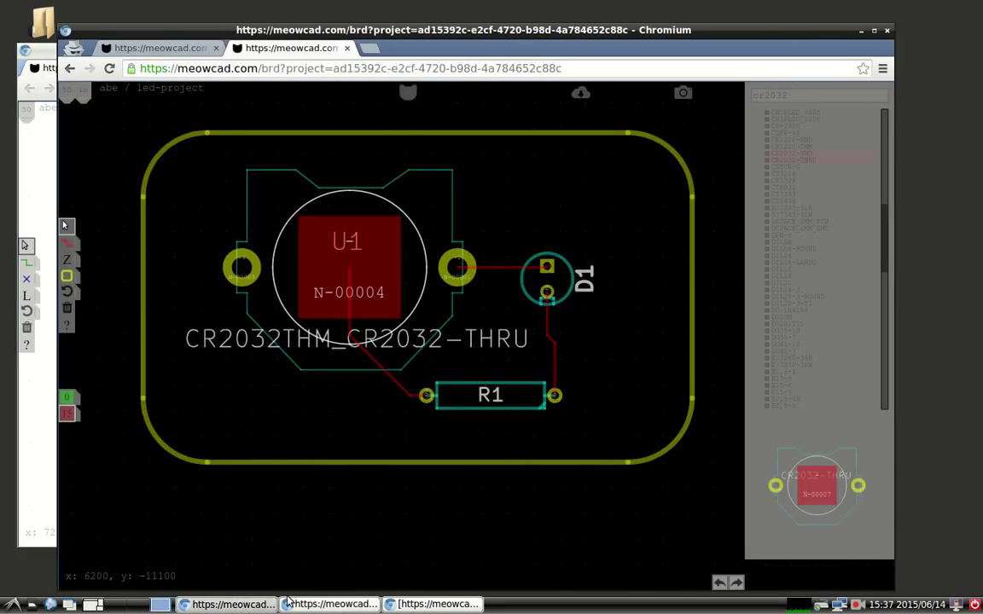
pyautogui.click(265, 605)
pyautogui.click(265, 604)
pyautogui.click(266, 605)
pyautogui.click(437, 603)
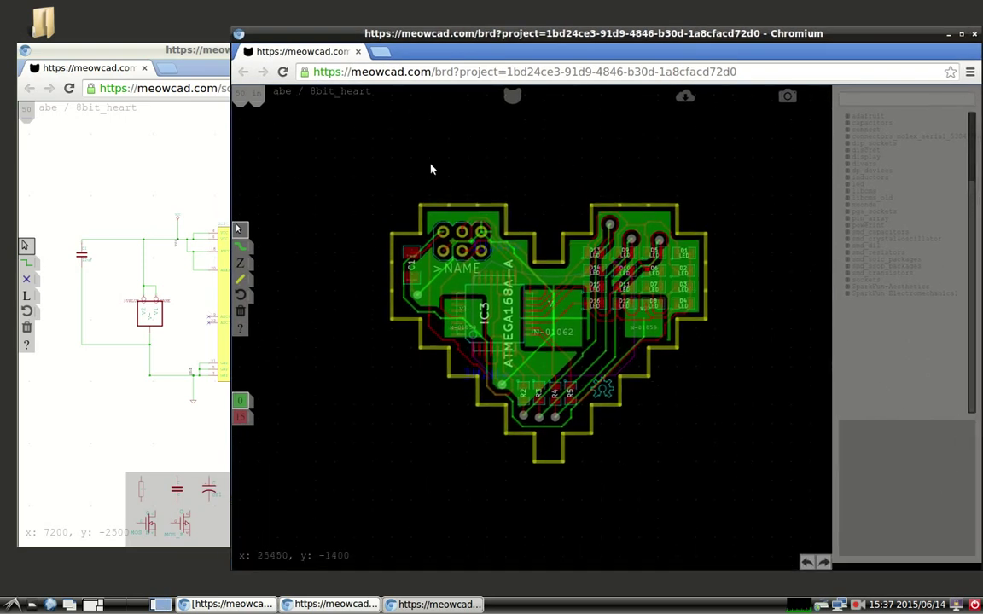
# - Switch between the heart board and schematic, ending on the schematic panned left
pyautogui.click(168, 207)
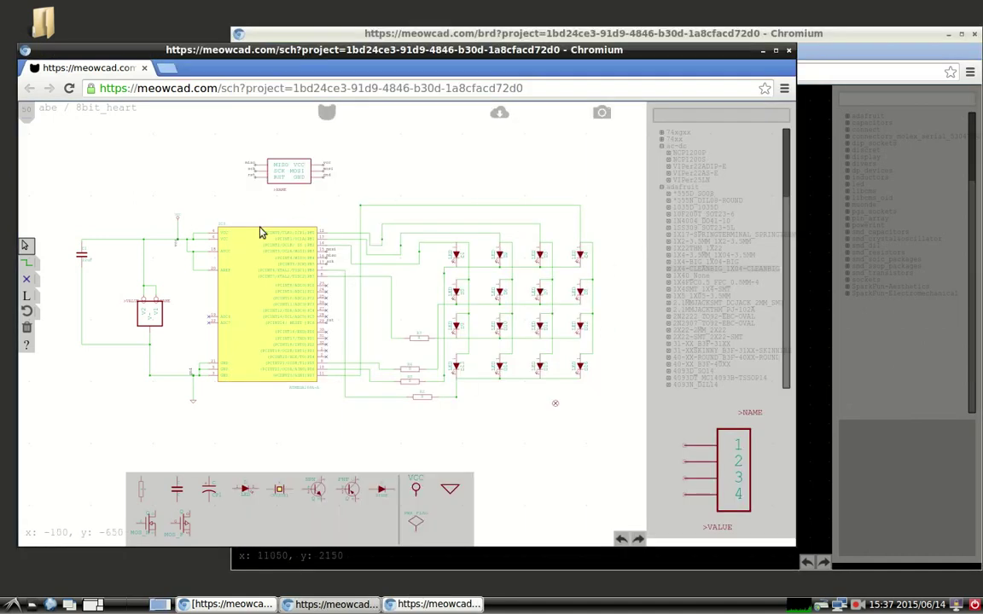
pyautogui.click(816, 329)
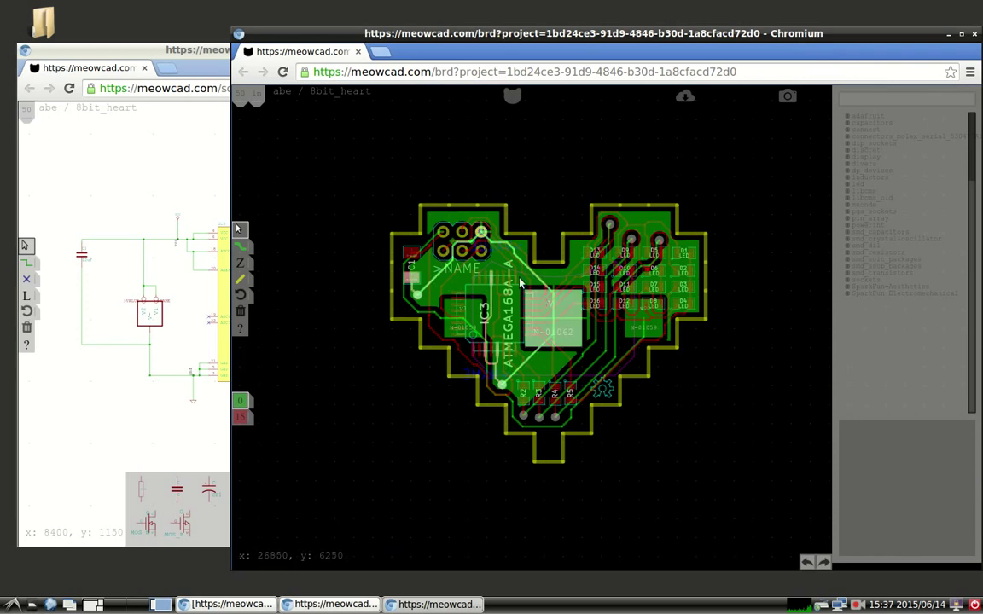
pyautogui.click(204, 332)
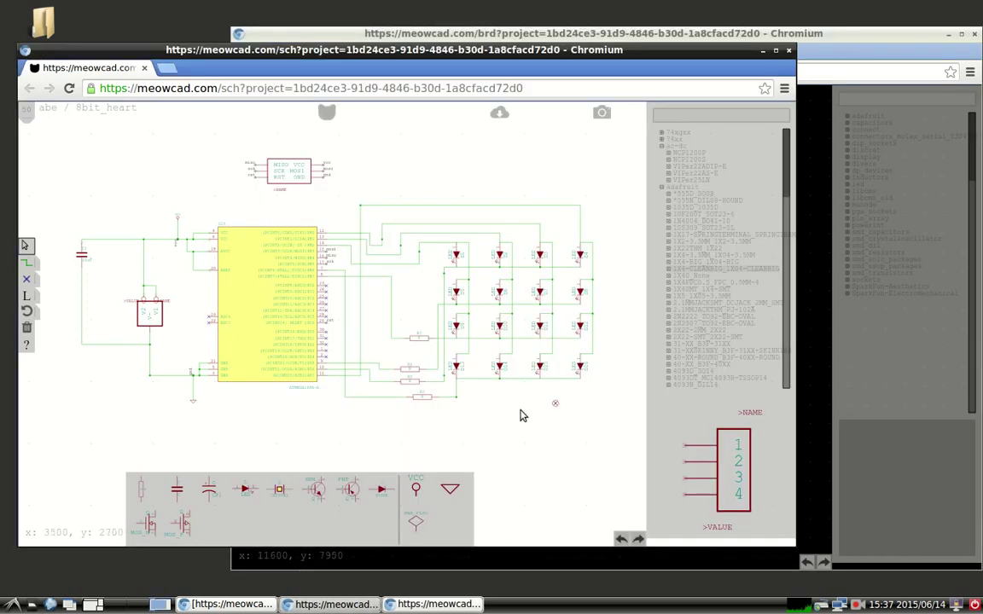
pyautogui.click(817, 295)
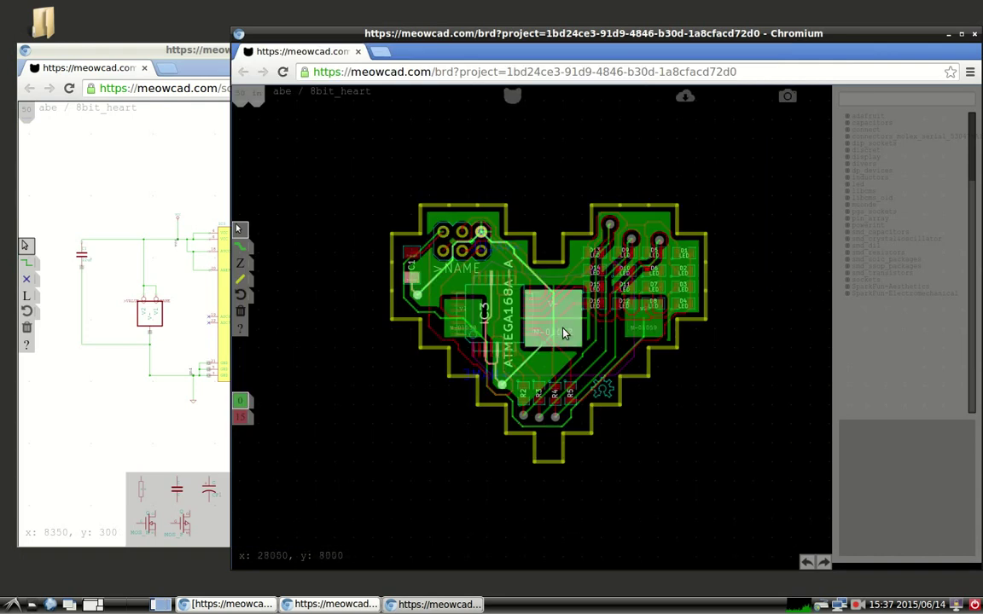
pyautogui.click(146, 399)
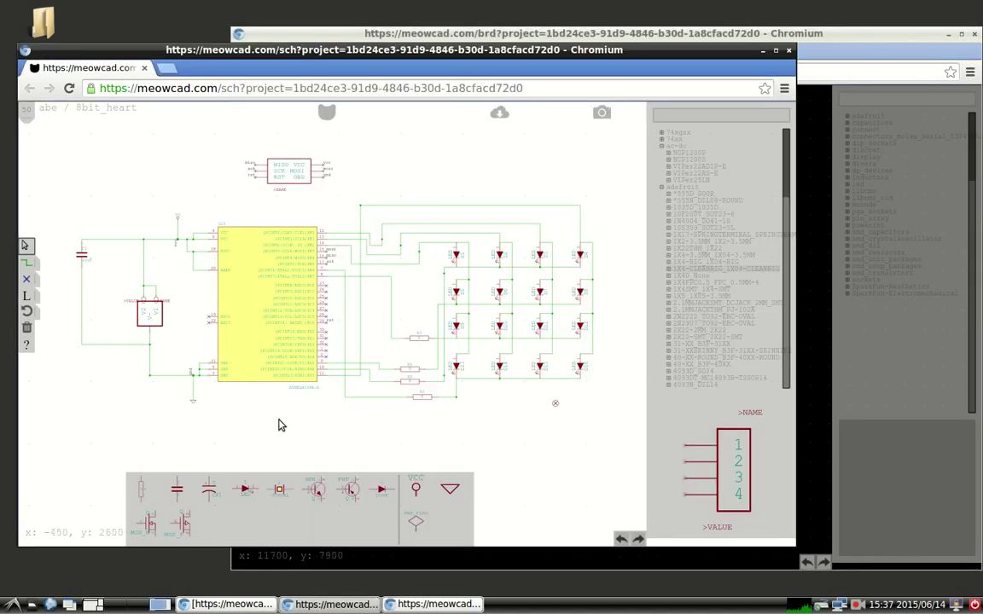
pyautogui.moveTo(401, 241); pyautogui.dragTo(298, 254)
# - Zoom the schematic to the microcontroller, then drag the heart board window to the right
pyautogui.scroll(2, 250, 260)
pyautogui.moveTo(234, 224); pyautogui.dragTo(278, 257)
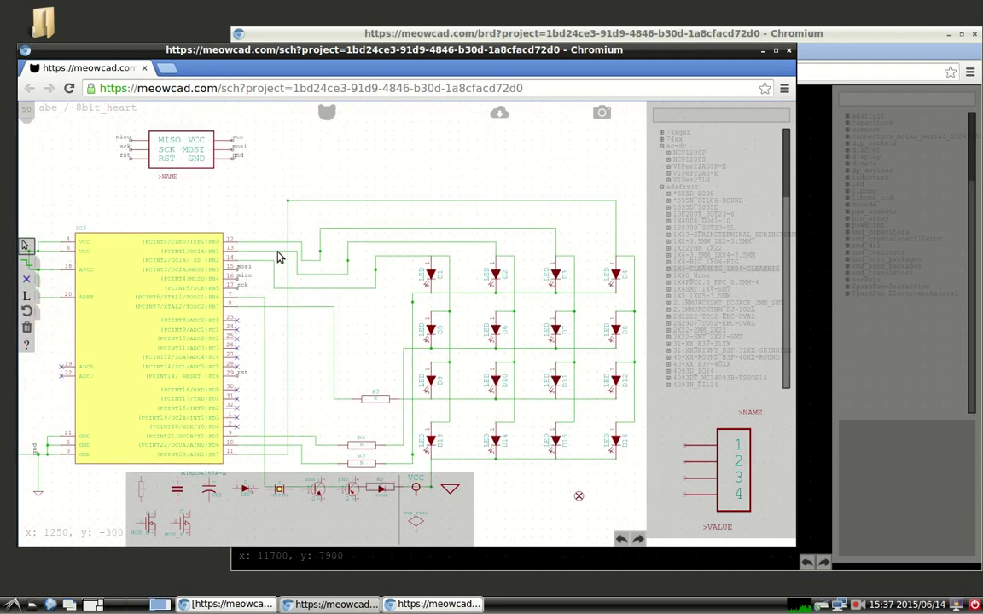
pyautogui.click(840, 34)
pyautogui.keyDown('alt'); pyautogui.moveTo(375, 215); pyautogui.dragTo(616, 217); pyautogui.keyUp('alt')
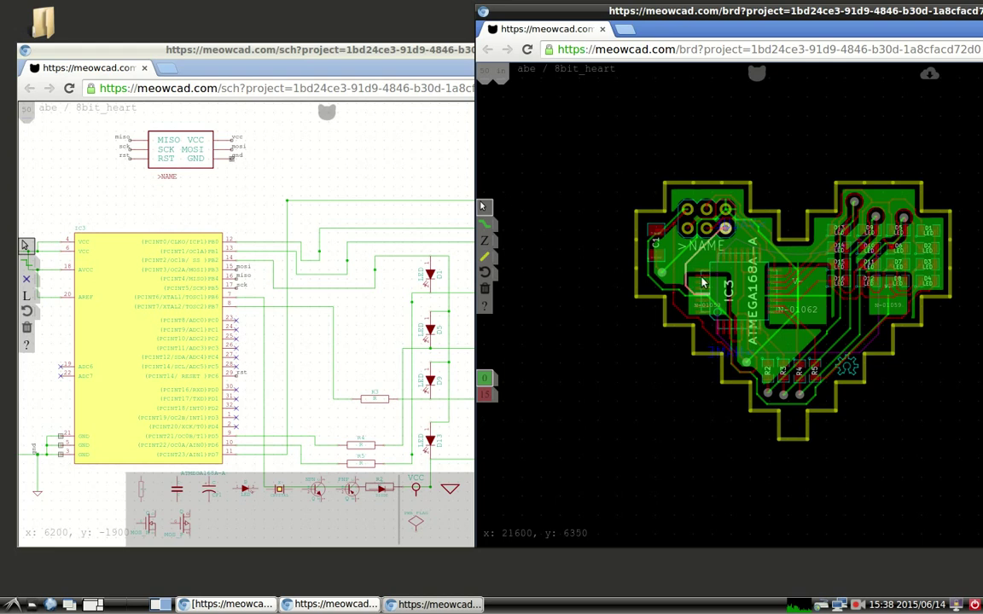
# - Zoom in on the ATMEGA168A IC3 area of the heart board, then zoom back out
pyautogui.scroll(4, 772, 279)
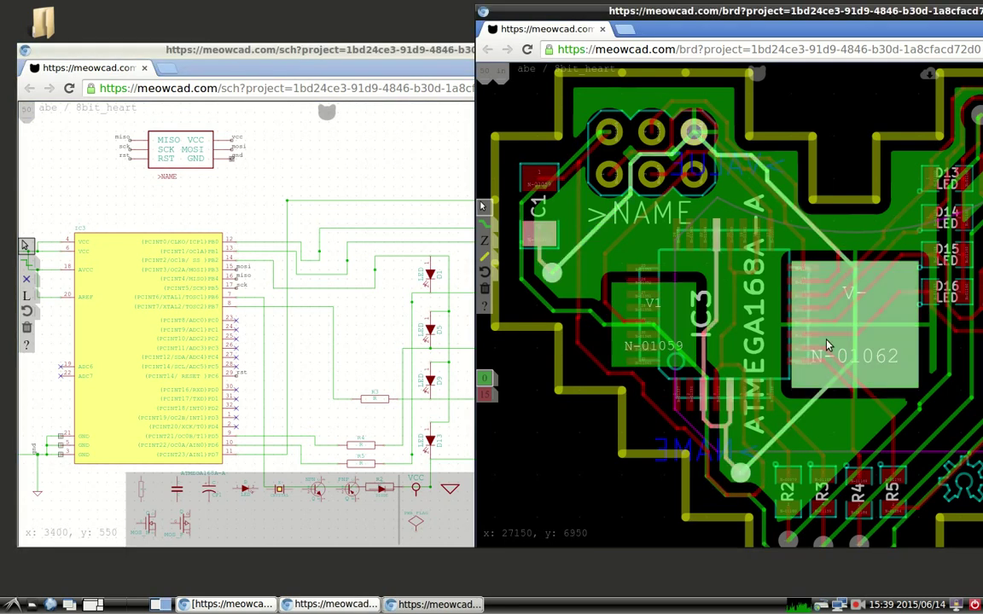
pyautogui.scroll(-4, 700, 334)
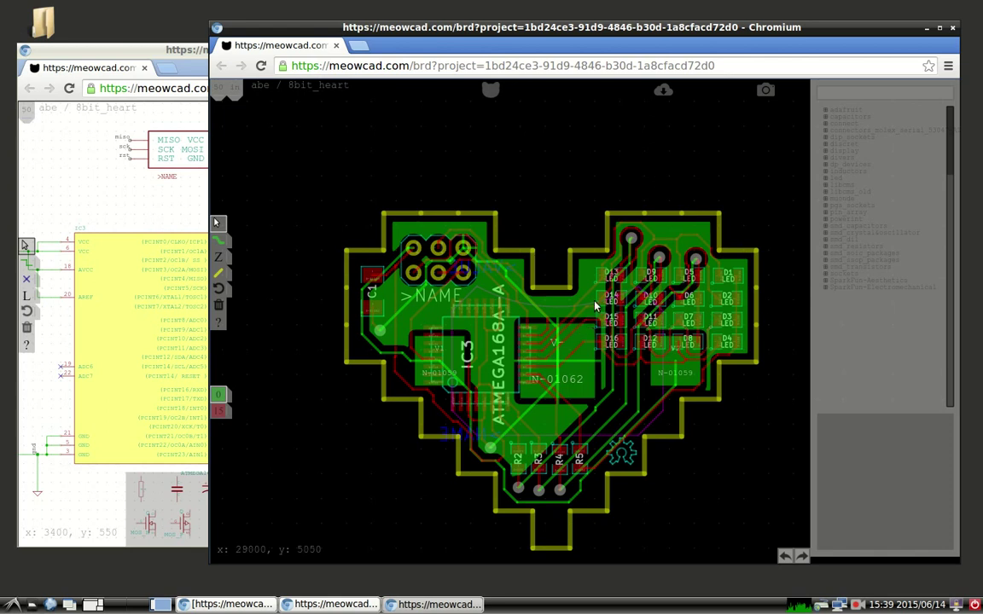
pyautogui.scroll(-1, 595, 306)
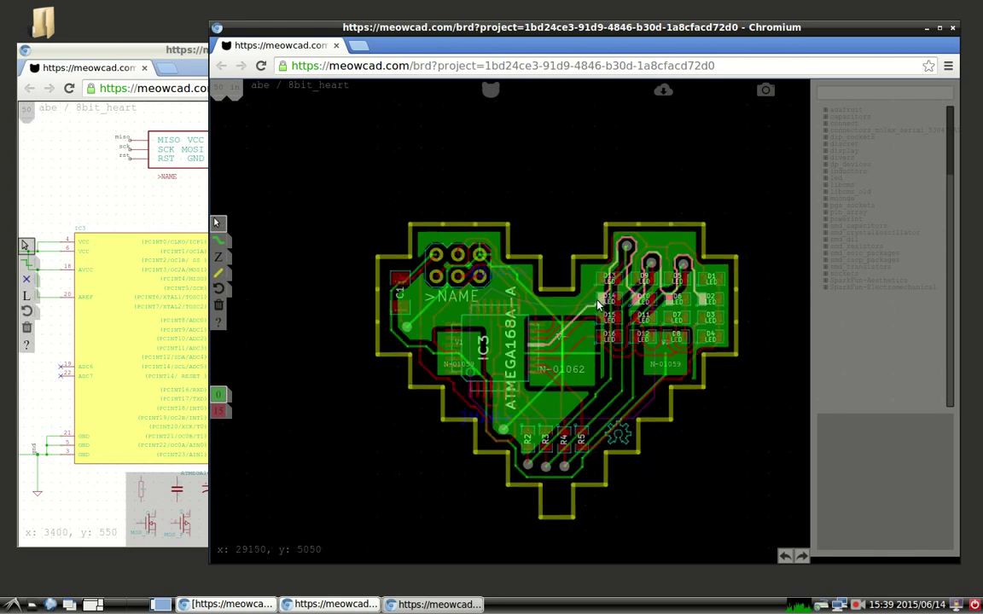
# - From the led-project board's portfolio page, close the leftover MeowCAD tabs and log out
pyautogui.click(298, 604)
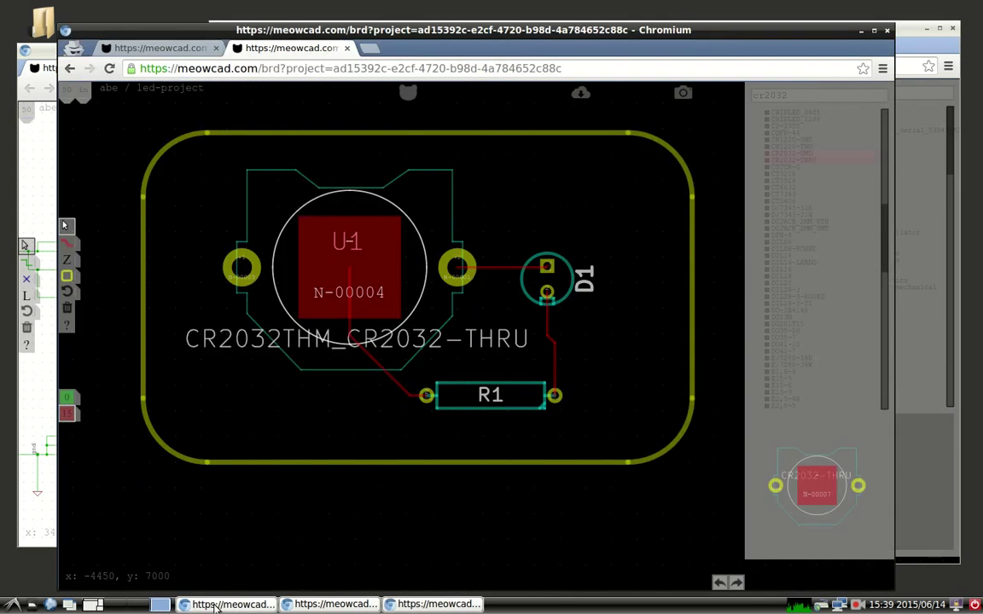
pyautogui.click(409, 93)
pyautogui.click(347, 49)
pyautogui.click(216, 48)
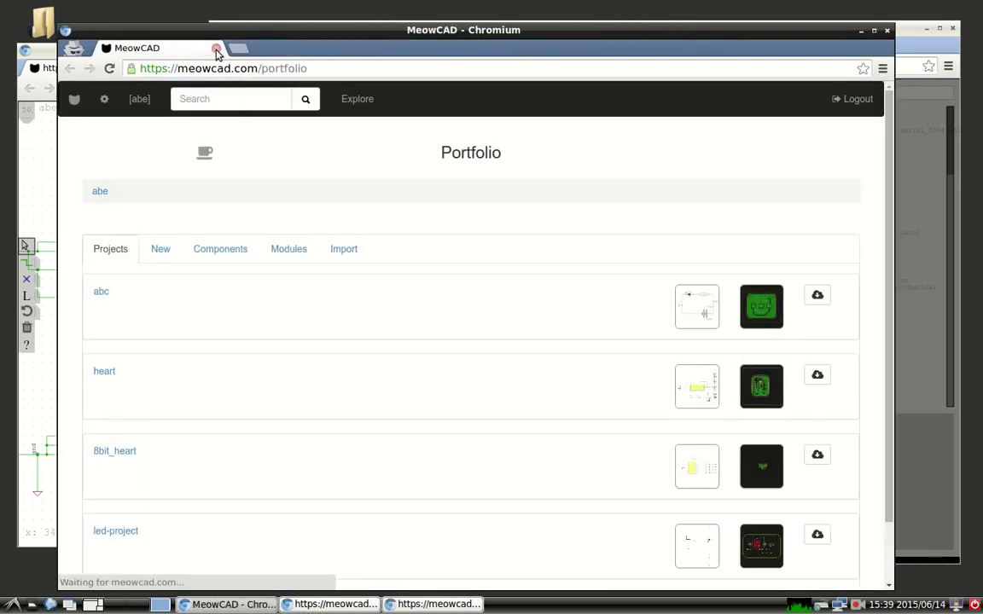
pyautogui.click(858, 99)
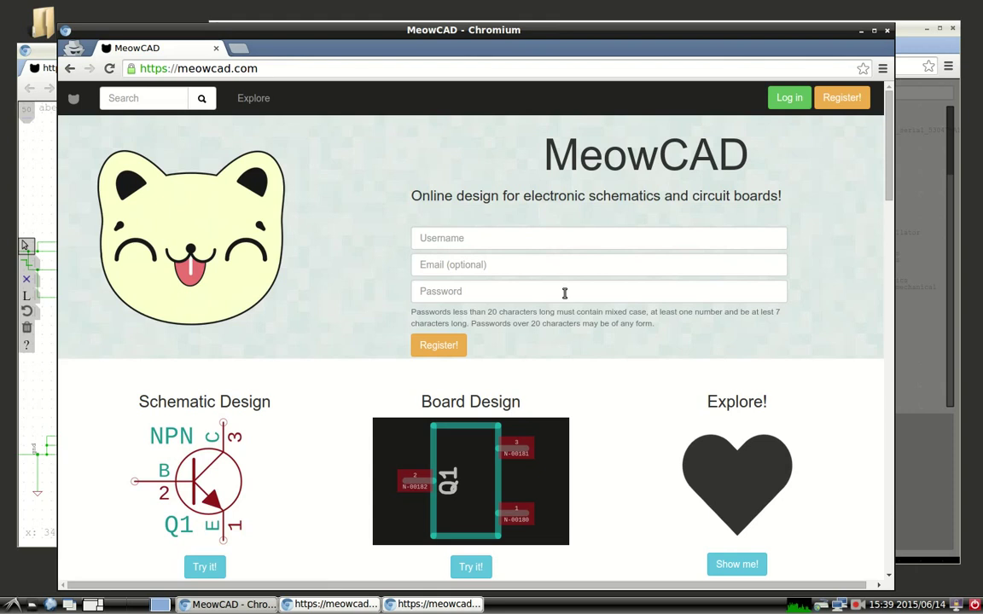
# - Open the Explore project list in a second tab, view it, and return to the homepage
pyautogui.scroll(-2, 564, 292)
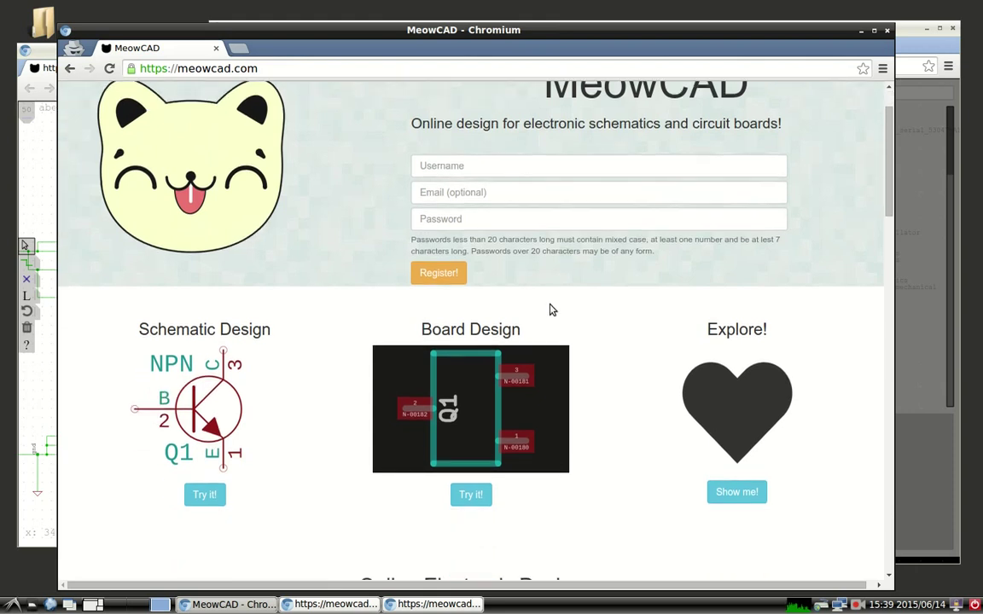
pyautogui.scroll(2, 550, 309)
pyautogui.middleClick(256, 104)
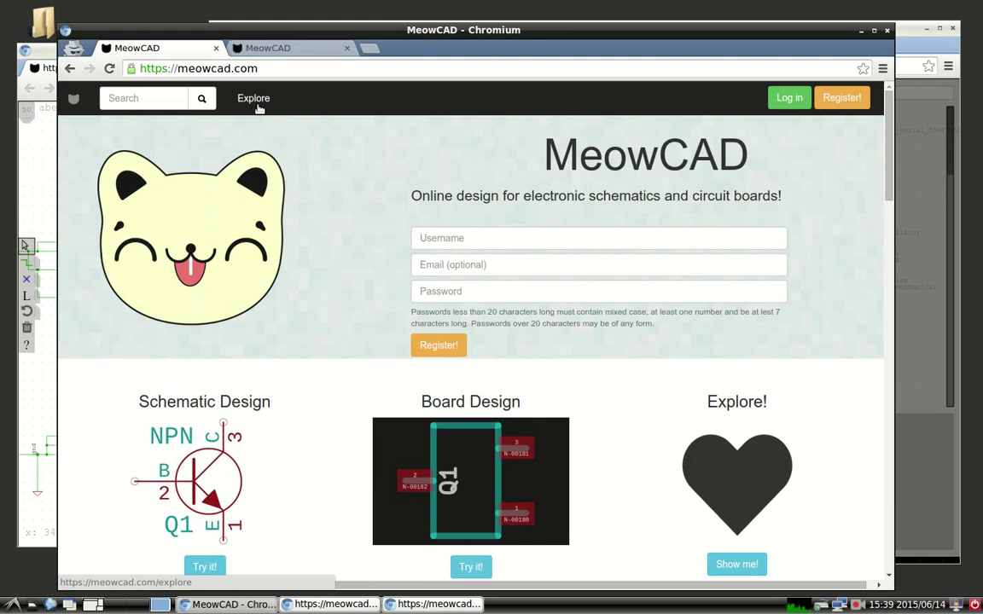
pyautogui.click(267, 46)
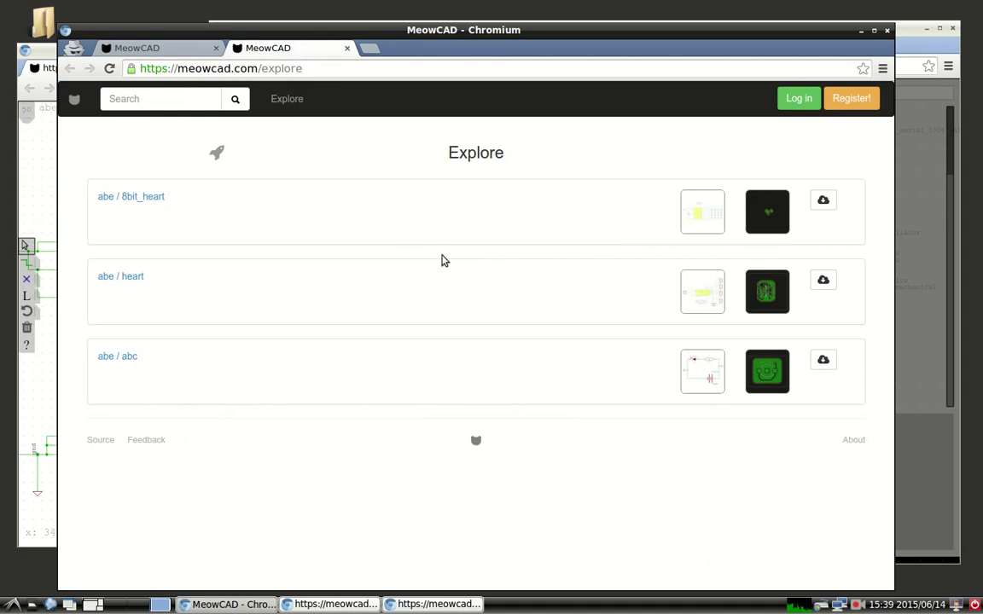
pyautogui.hotkey('ctrl', 'Tab')
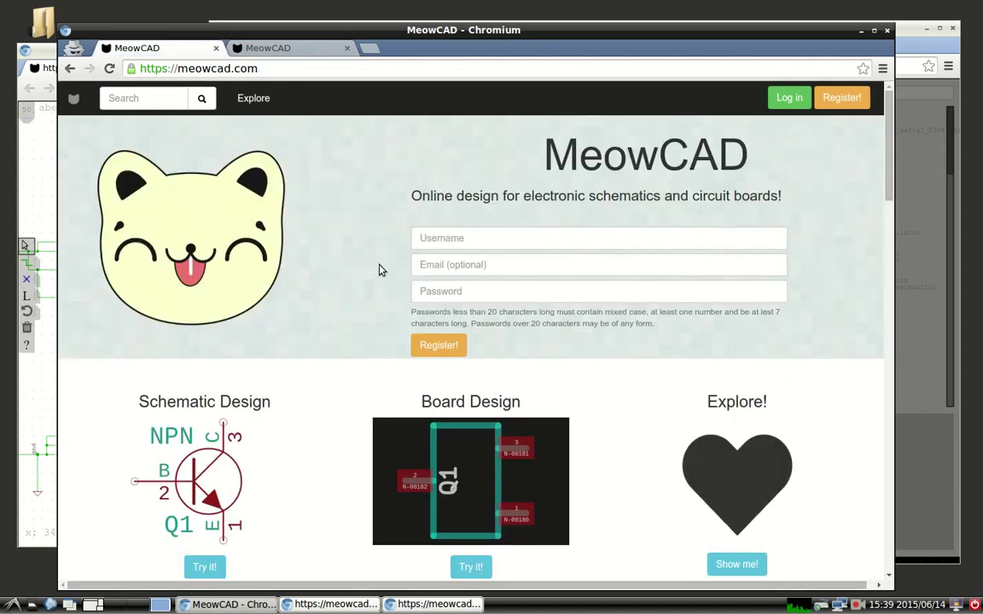
# - Scroll down the homepage through its registration form and design sections
pyautogui.scroll(-3, 382, 270)
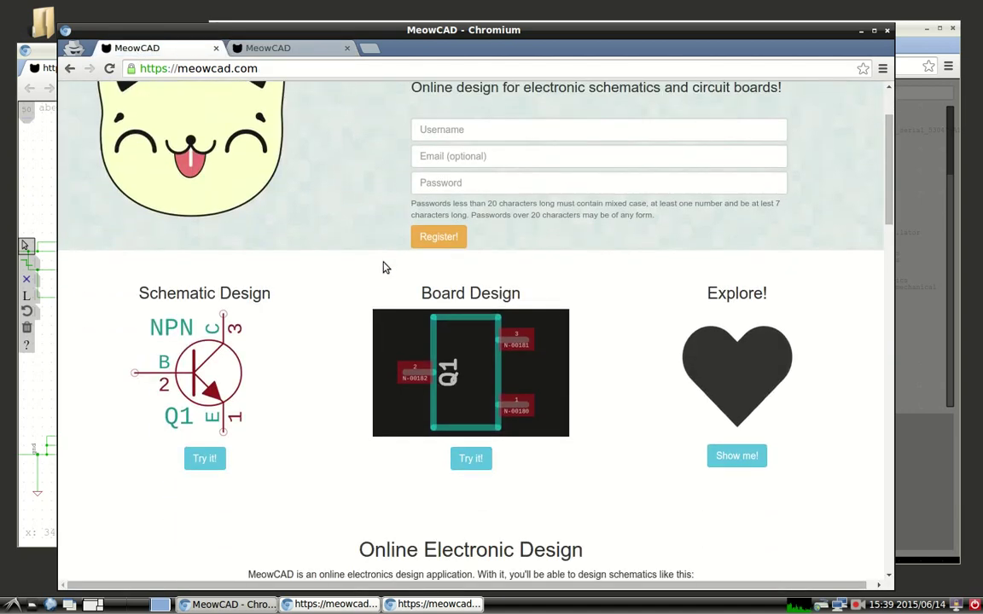
pyautogui.scroll(-7, 383, 268)
pyautogui.scroll(-4, 383, 268)
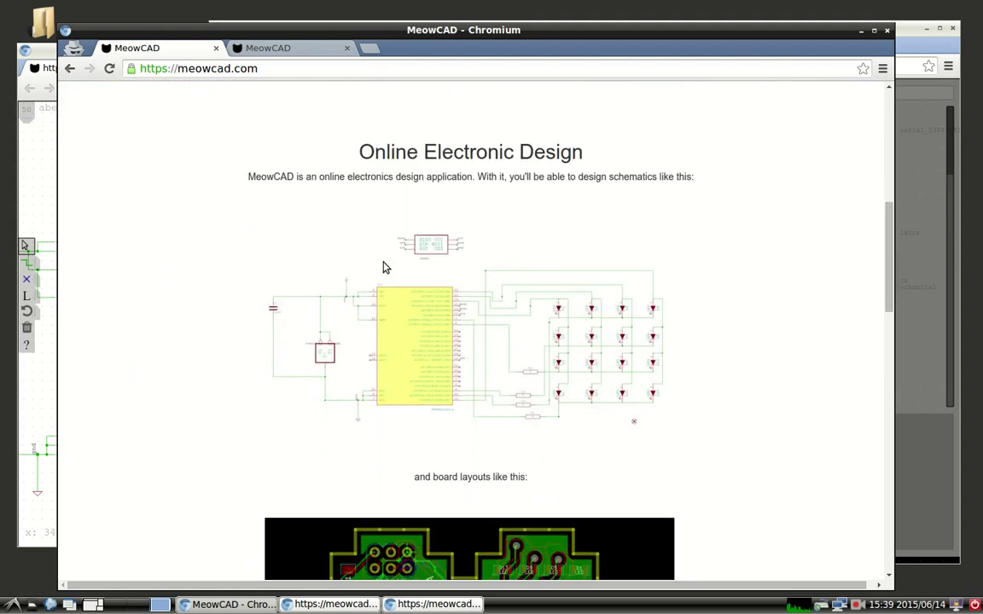
pyautogui.scroll(-7, 383, 268)
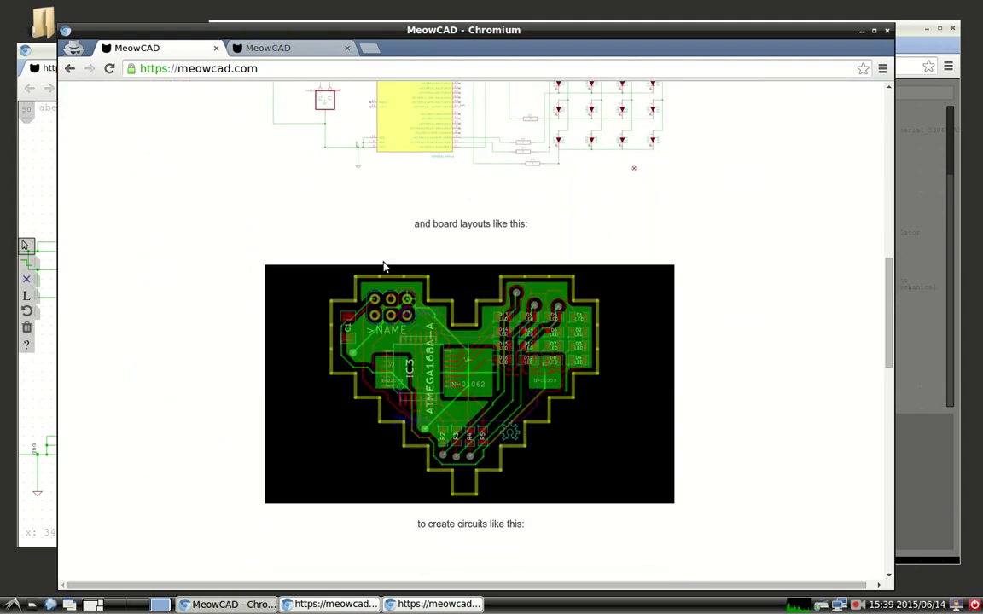
pyautogui.scroll(-14, 383, 268)
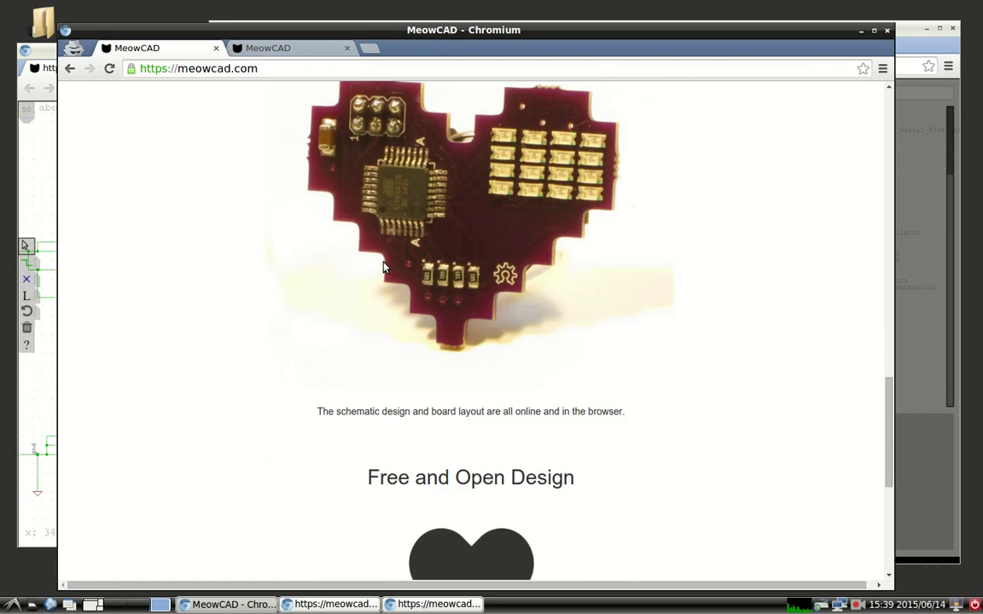
pyautogui.scroll(-10, 383, 268)
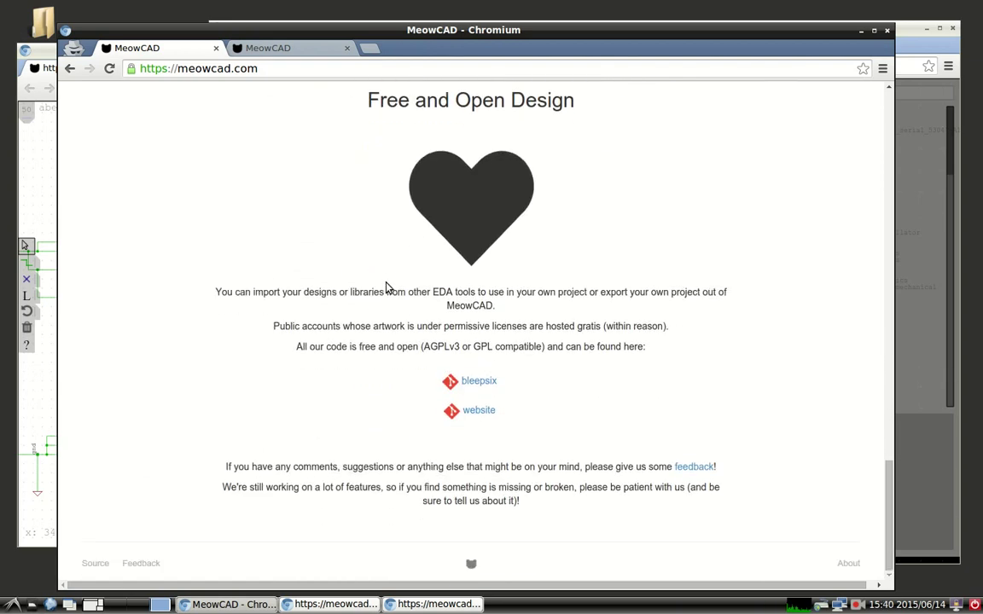
pyautogui.moveTo(888, 504); pyautogui.dragTo(879, 128)
pyautogui.scroll(-3, 720, 290)
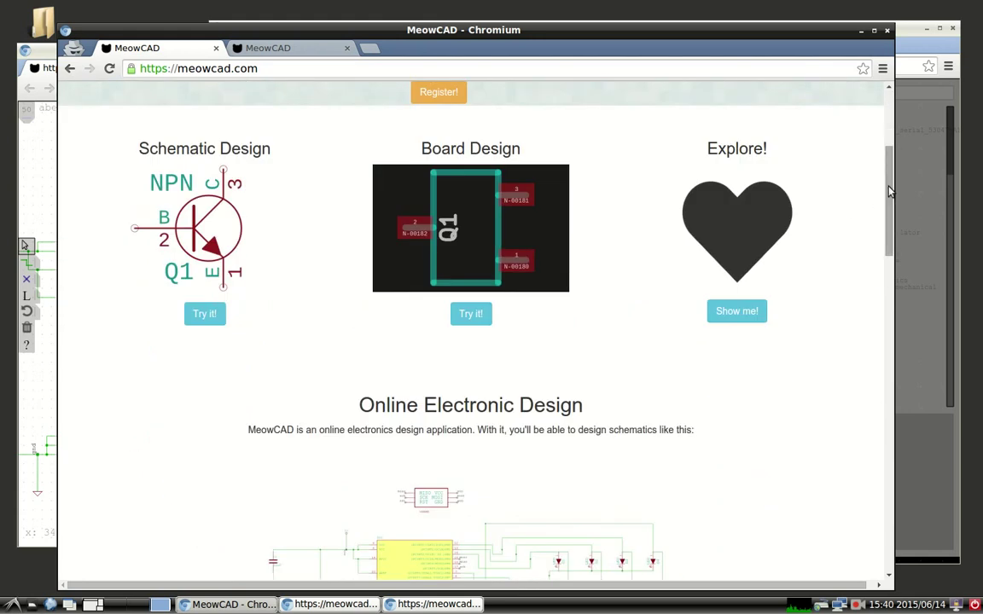
pyautogui.moveTo(888, 191); pyautogui.dragTo(885, 510)
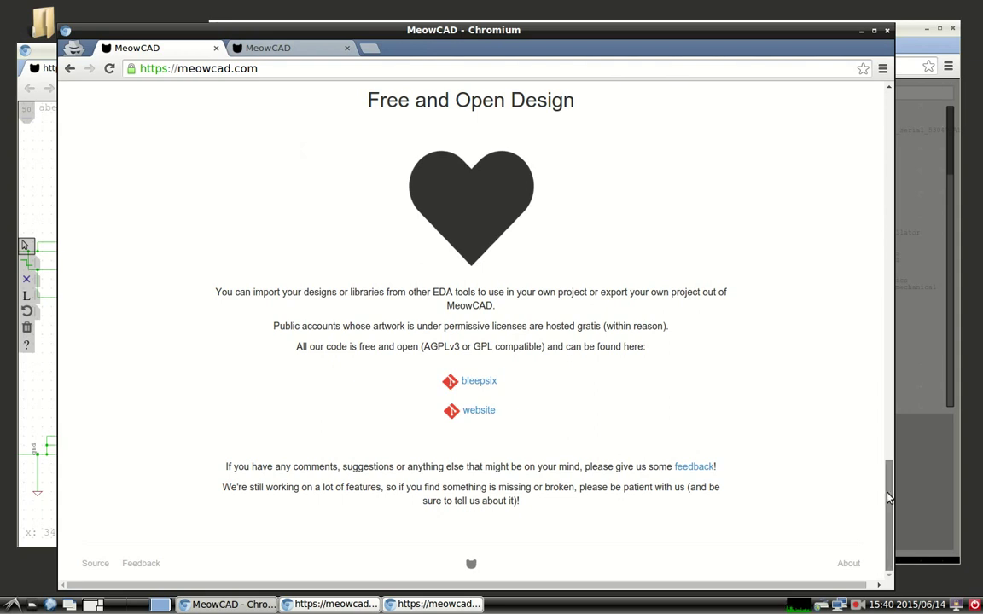
pyautogui.moveTo(888, 498); pyautogui.dragTo(875, 92)
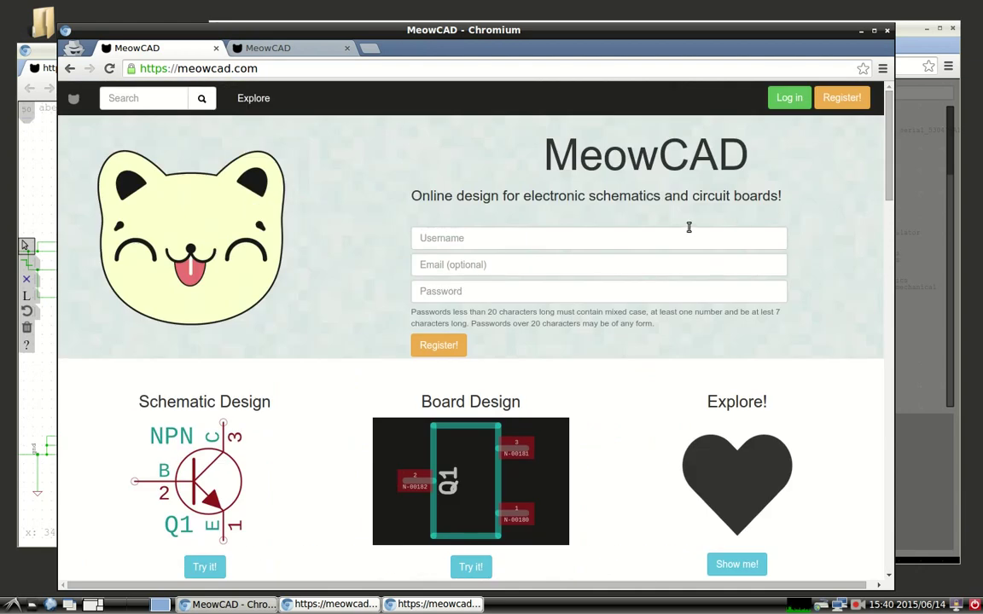